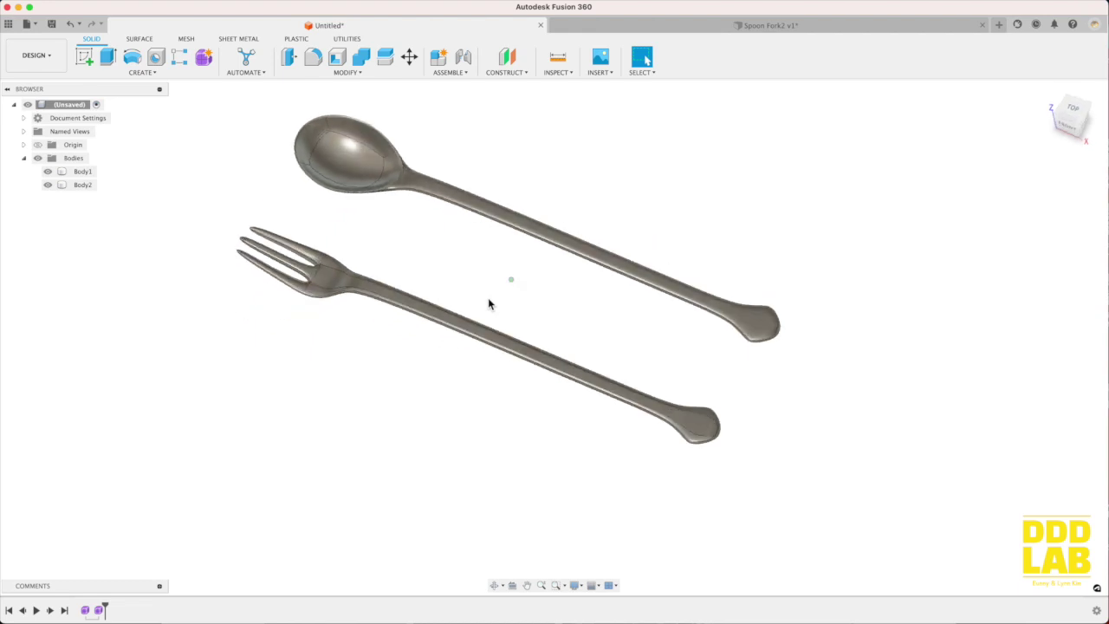
Step: Zoom out around the finished spoon and fork model
{"action": "scroll", "coordinate": [488, 303], "scroll_direction": "down", "scroll_amount": 5, "text": "shift"}
{"action": "scroll", "coordinate": [488, 303], "scroll_direction": "down", "scroll_amount": 5, "text": "shift"}
{"action": "scroll", "coordinate": [488, 304], "scroll_direction": "down", "scroll_amount": 5, "text": "shift"}
{"action": "scroll", "coordinate": [488, 303], "scroll_direction": "down", "scroll_amount": 3, "text": "shift"}
{"action": "scroll", "coordinate": [488, 303], "scroll_direction": "down", "scroll_amount": 5, "text": "shift"}
{"action": "scroll", "coordinate": [488, 303], "scroll_direction": "down", "scroll_amount": 5, "text": "shift"}
{"action": "scroll", "coordinate": [488, 304], "scroll_direction": "down", "scroll_amount": 5, "text": "shift"}
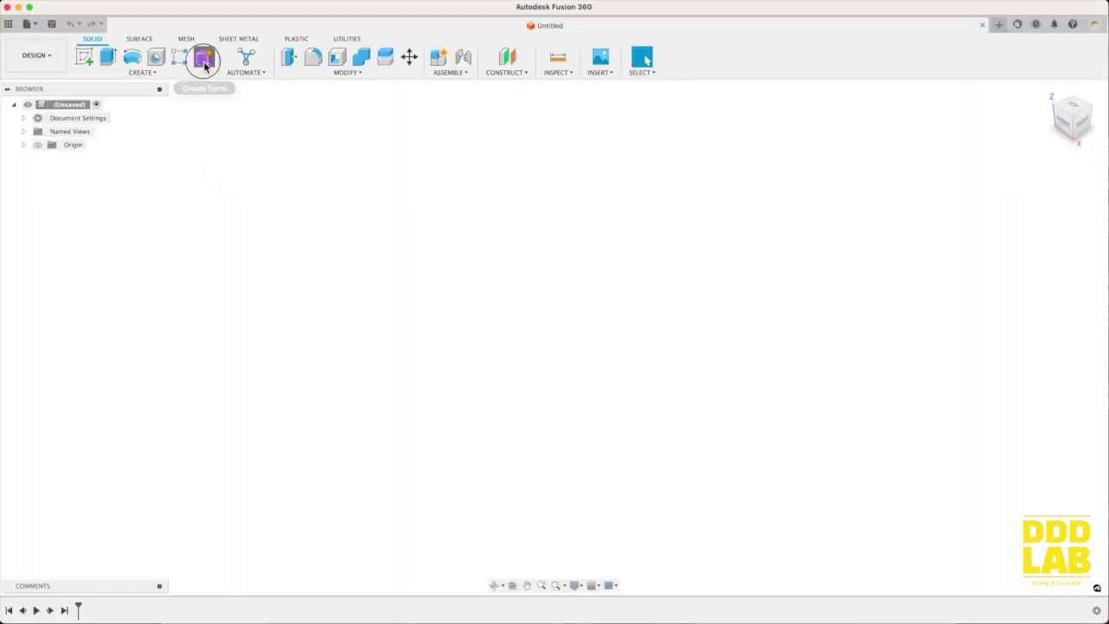
Step: Switch to the Form environment and start the Quadball command
{"action": "left_click", "coordinate": [205, 66]}
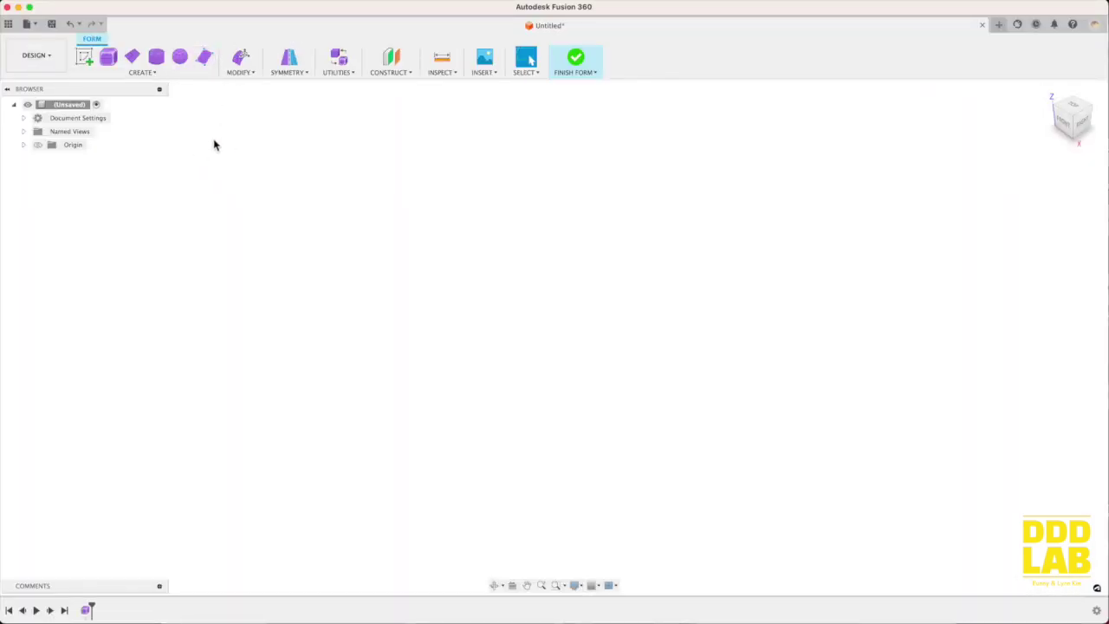
{"action": "left_click", "coordinate": [181, 58]}
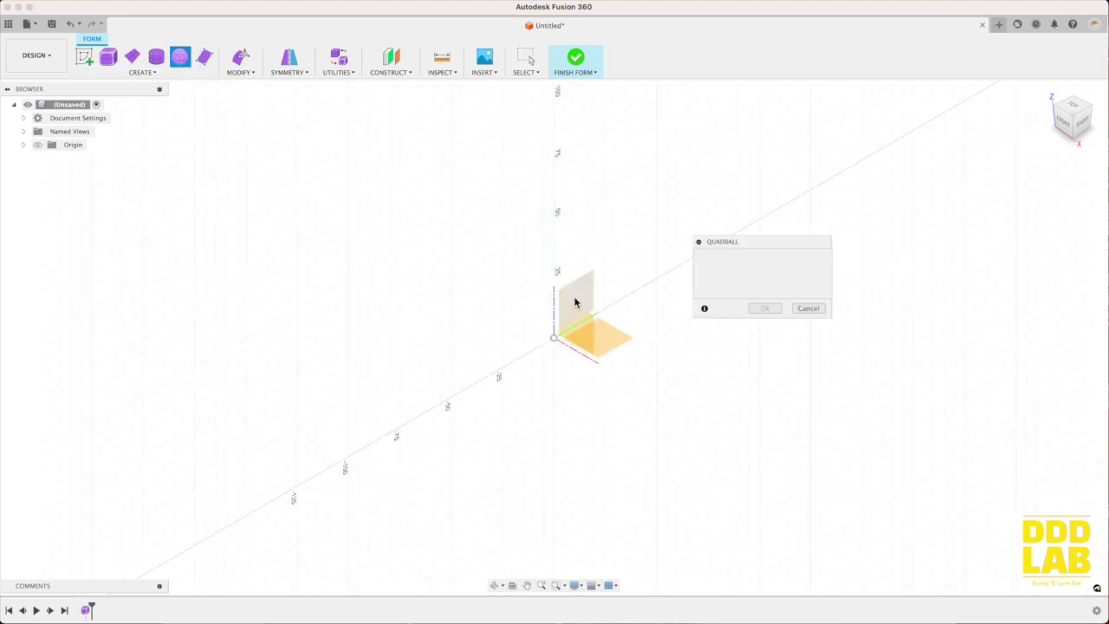
Step: Place a 40 mm, 2-span quadball at the origin and start Edit Form
{"action": "left_click", "coordinate": [555, 338]}
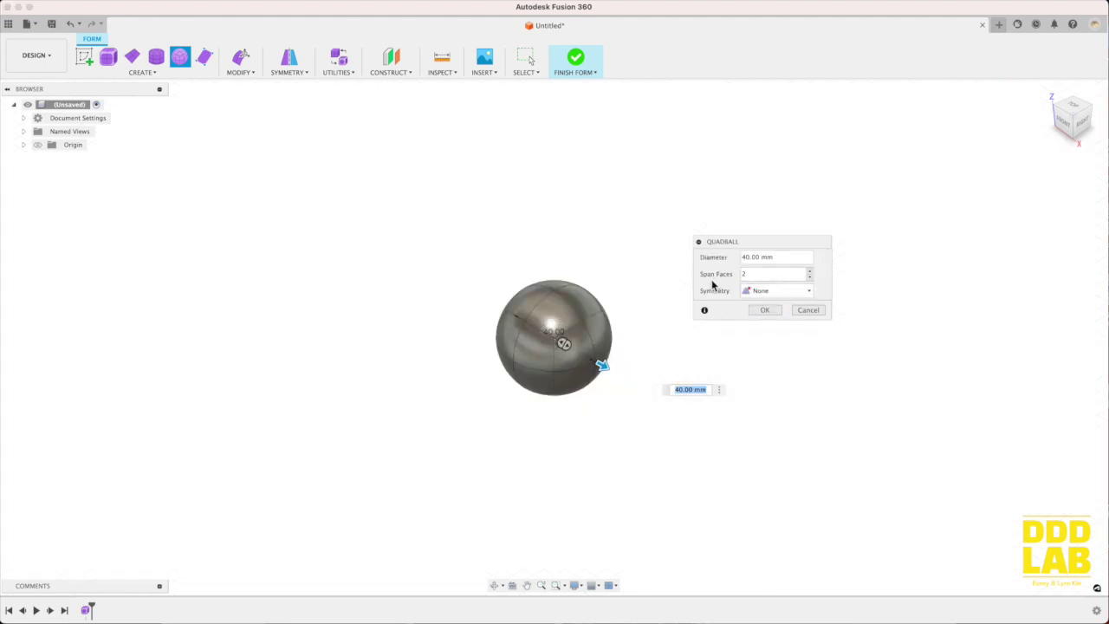
{"action": "left_click", "coordinate": [763, 311]}
{"action": "left_click", "coordinate": [241, 57]}
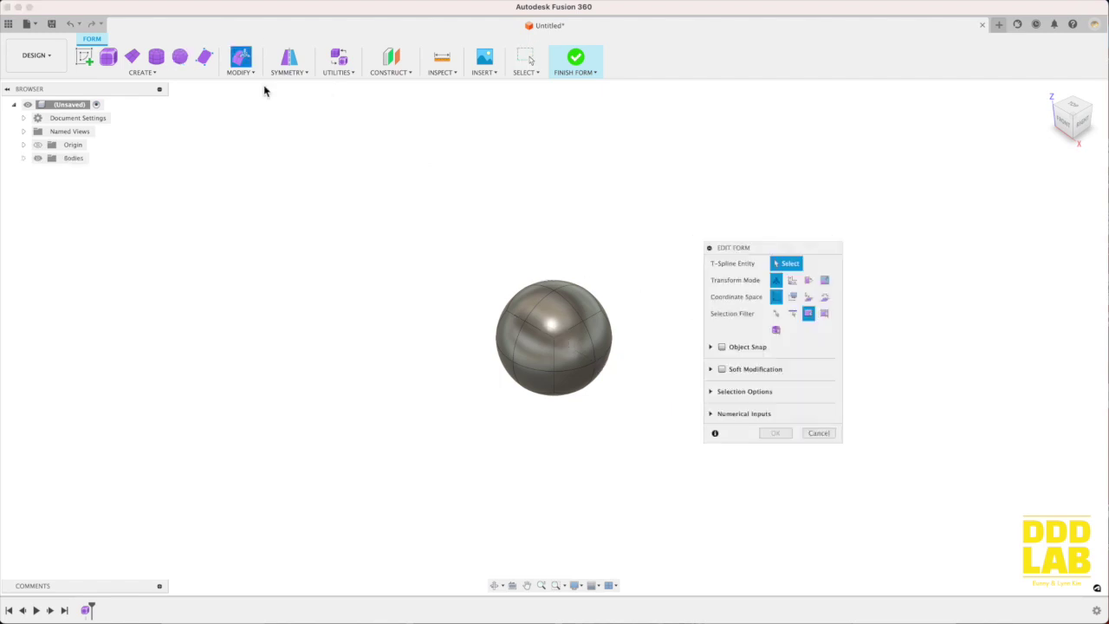
Step: Select the sphere body and squash it vertically in Front view
{"action": "left_click", "coordinate": [775, 330]}
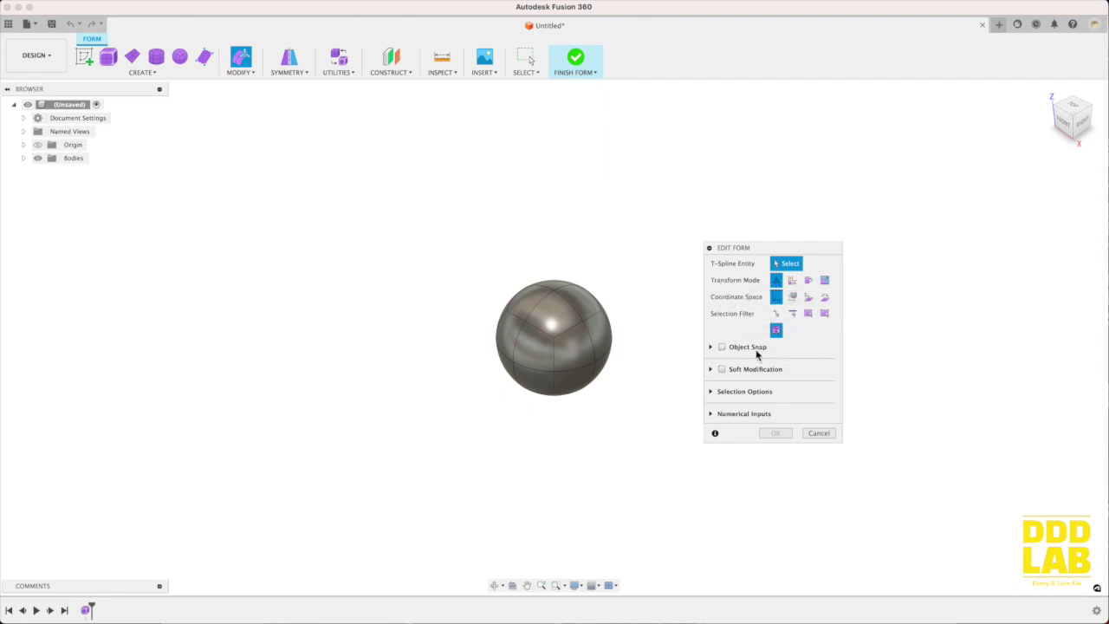
{"action": "left_click", "coordinate": [594, 338]}
{"action": "mouse_move", "coordinate": [1072, 118]}
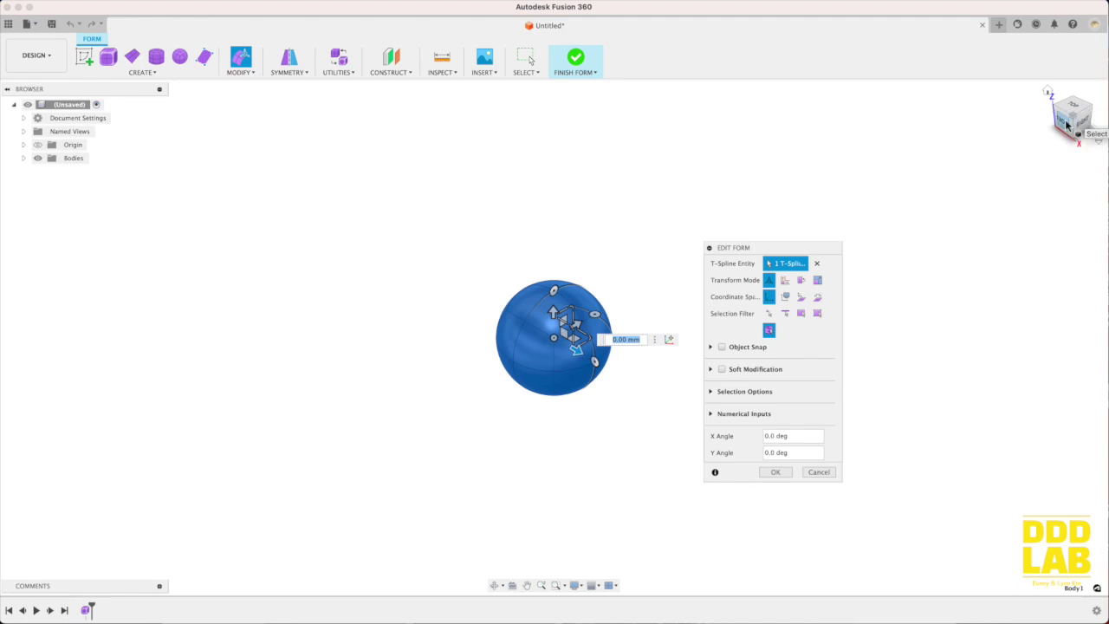
{"action": "left_click", "coordinate": [1066, 125]}
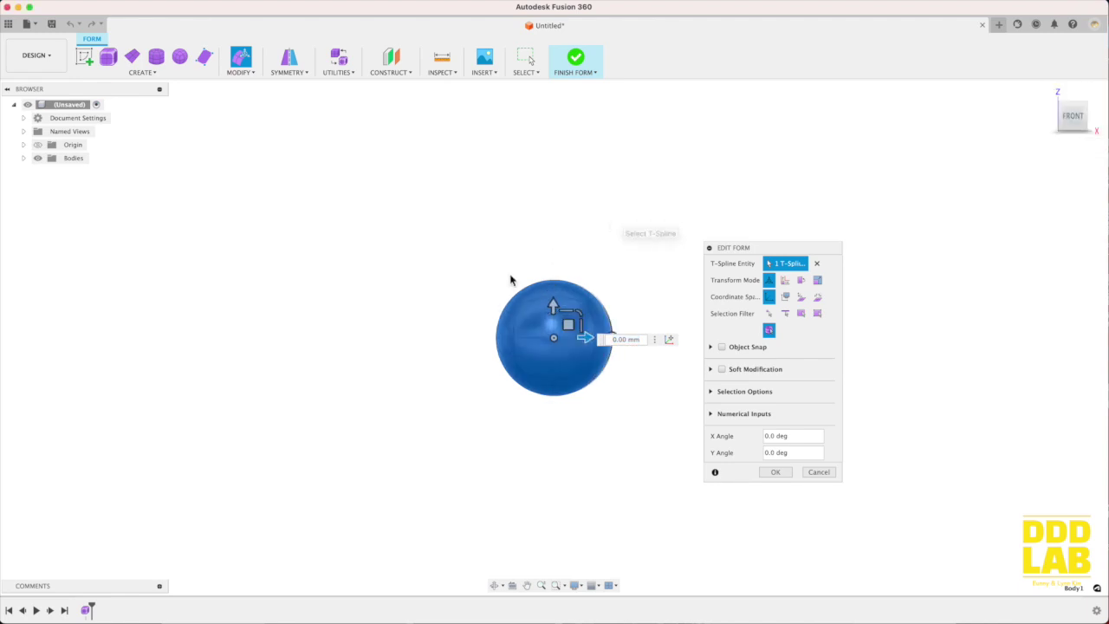
{"action": "mouse_move", "coordinate": [438, 337]}
{"action": "left_mouse_down"}
{"action": "mouse_move", "coordinate": [500, 328]}
{"action": "mouse_move", "coordinate": [499, 338]}
{"action": "mouse_move", "coordinate": [321, 282]}
{"action": "left_mouse_up"}
{"action": "left_click", "coordinate": [773, 473]}
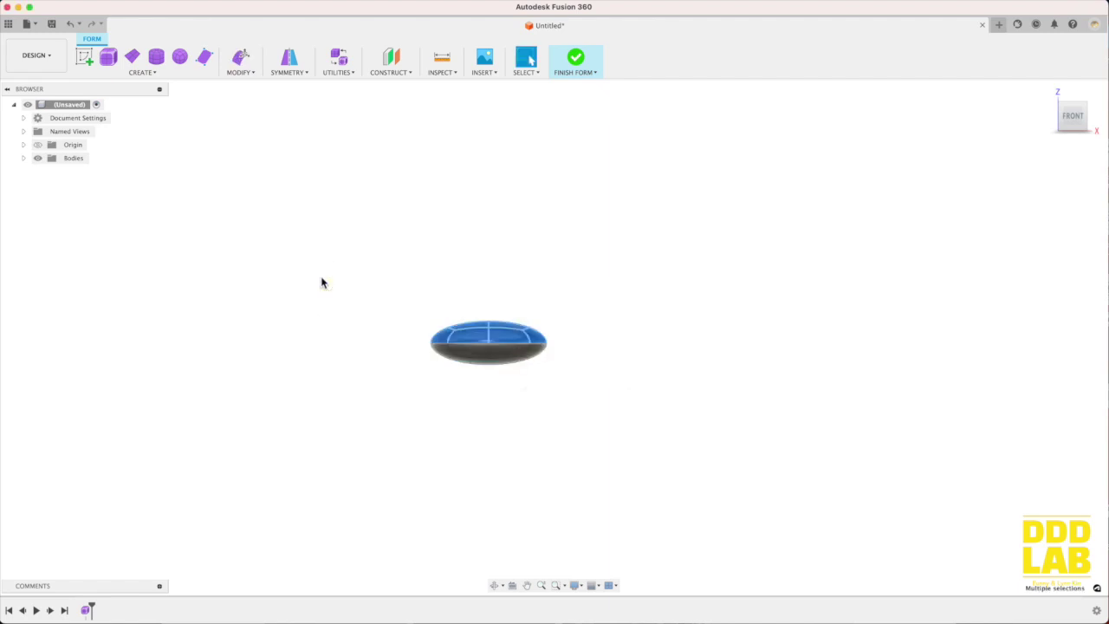
Step: Delete the sphere's upper faces to leave a shallow open dish
{"action": "right_click", "coordinate": [499, 285]}
{"action": "left_click", "coordinate": [458, 263]}
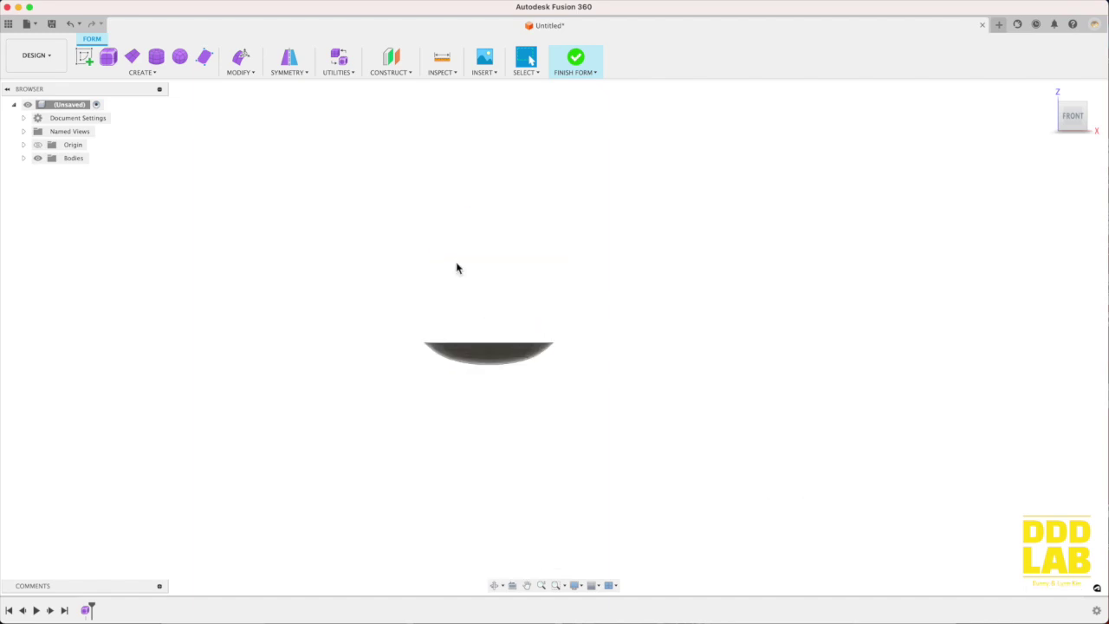
{"action": "middle_click_drag", "start_coordinate": [456, 269], "coordinate": [402, 237], "text": "shift"}
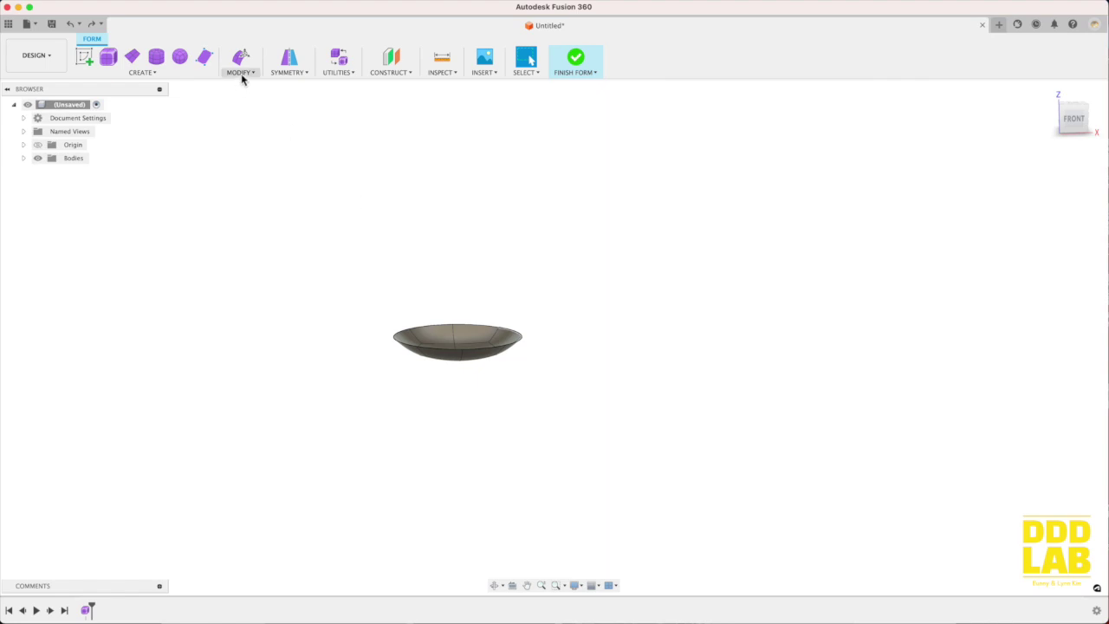
{"action": "left_click", "coordinate": [241, 57]}
Step: Scale the round dish into an oval in Top view
{"action": "left_click", "coordinate": [445, 328]}
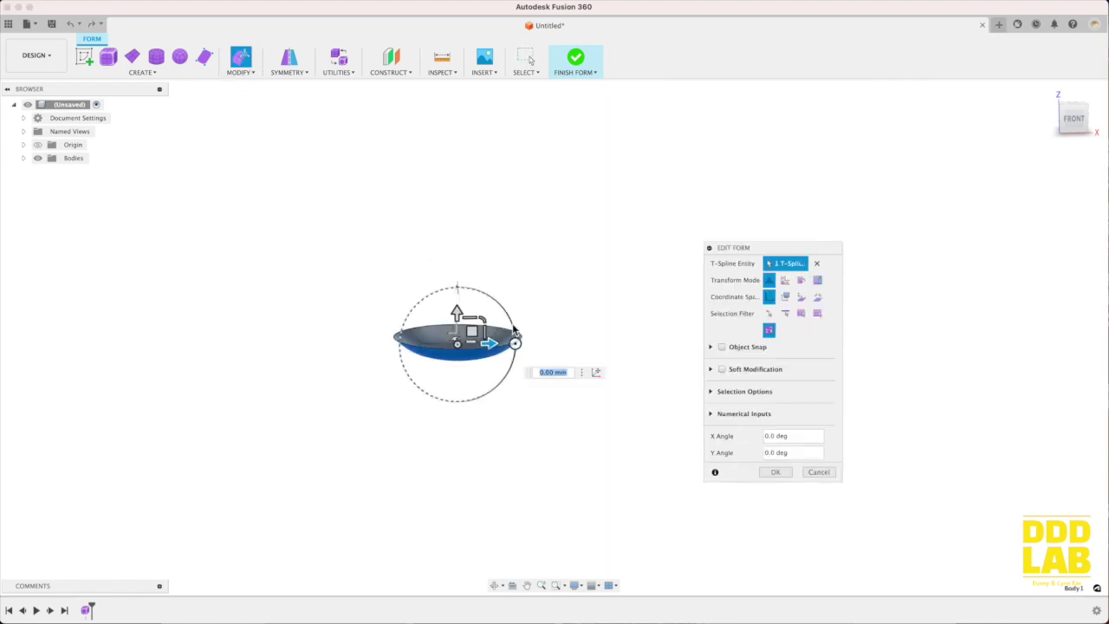
{"action": "left_click", "coordinate": [1065, 99]}
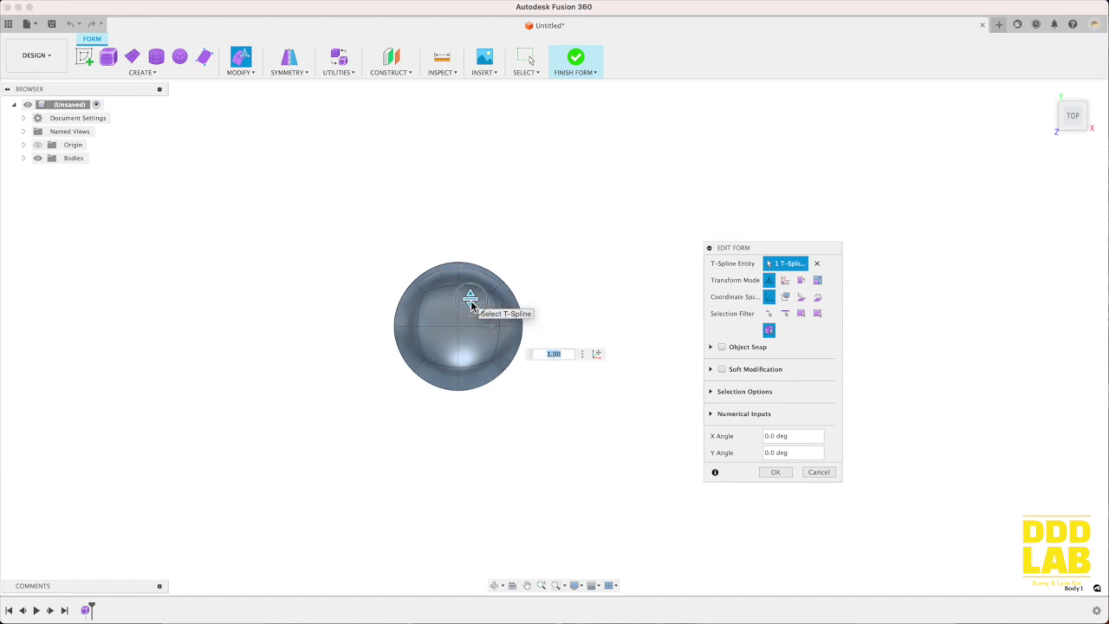
{"action": "left_click_drag", "start_coordinate": [471, 302], "coordinate": [471, 309]}
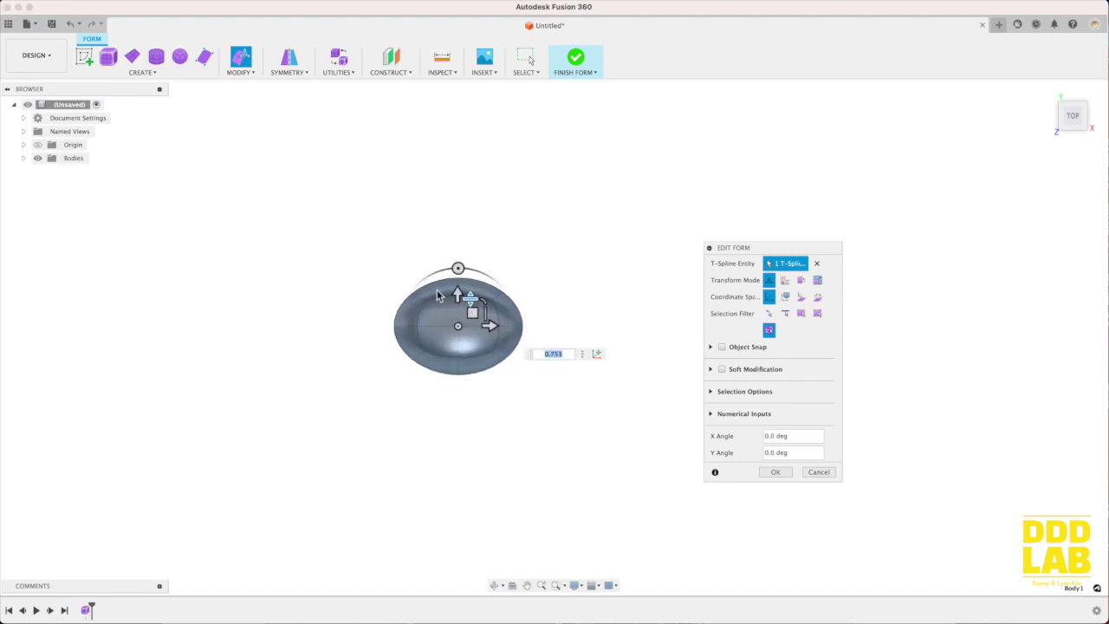
{"action": "key", "text": "Escape"}
Step: Push the left edges in and pull the right edges out to taper the egg-shaped bowl
{"action": "left_click", "coordinate": [792, 313]}
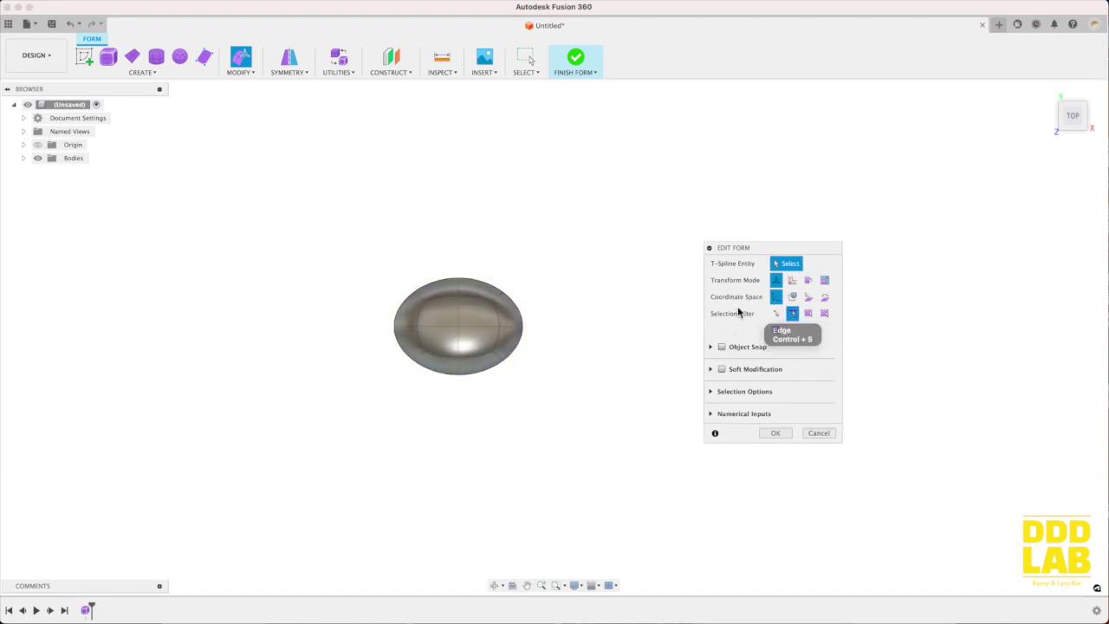
{"action": "left_click_drag", "start_coordinate": [367, 270], "coordinate": [433, 390]}
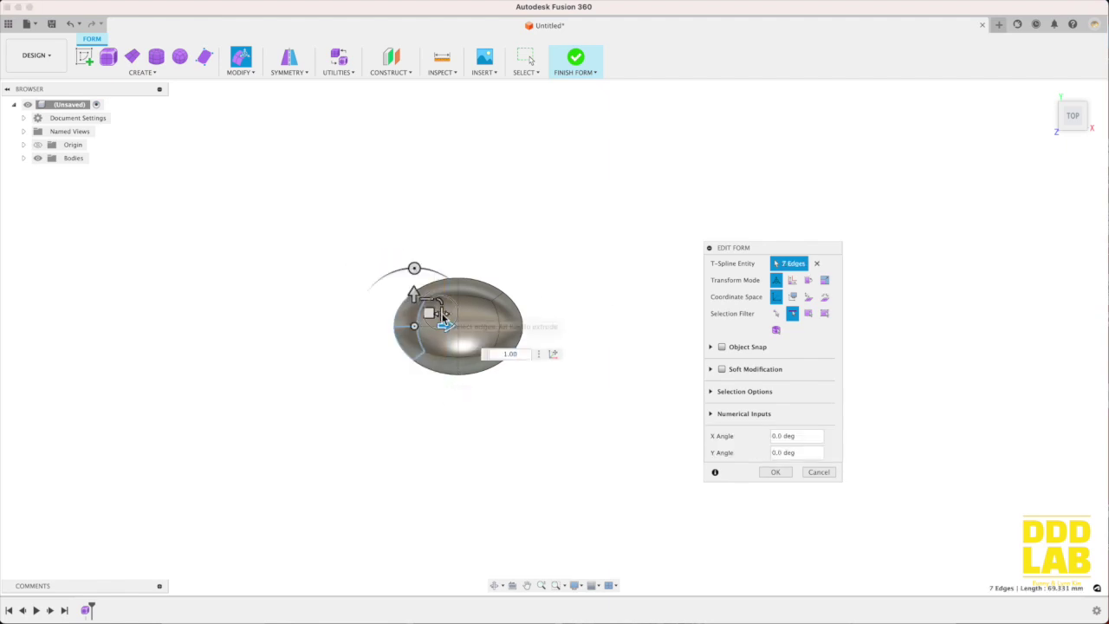
{"action": "left_click_drag", "start_coordinate": [437, 316], "coordinate": [450, 317]}
{"action": "key", "text": "Escape"}
{"action": "left_click_drag", "start_coordinate": [481, 262], "coordinate": [515, 372]}
{"action": "left_click_drag", "start_coordinate": [514, 299], "coordinate": [529, 318]}
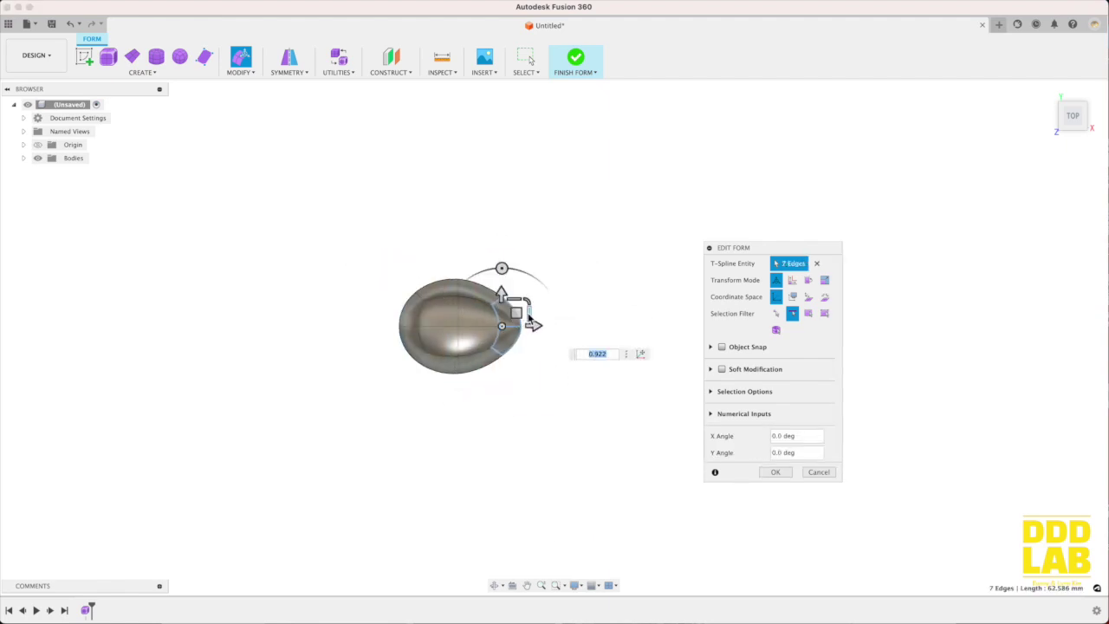
{"action": "left_click", "coordinate": [774, 473]}
{"action": "left_click", "coordinate": [323, 199]}
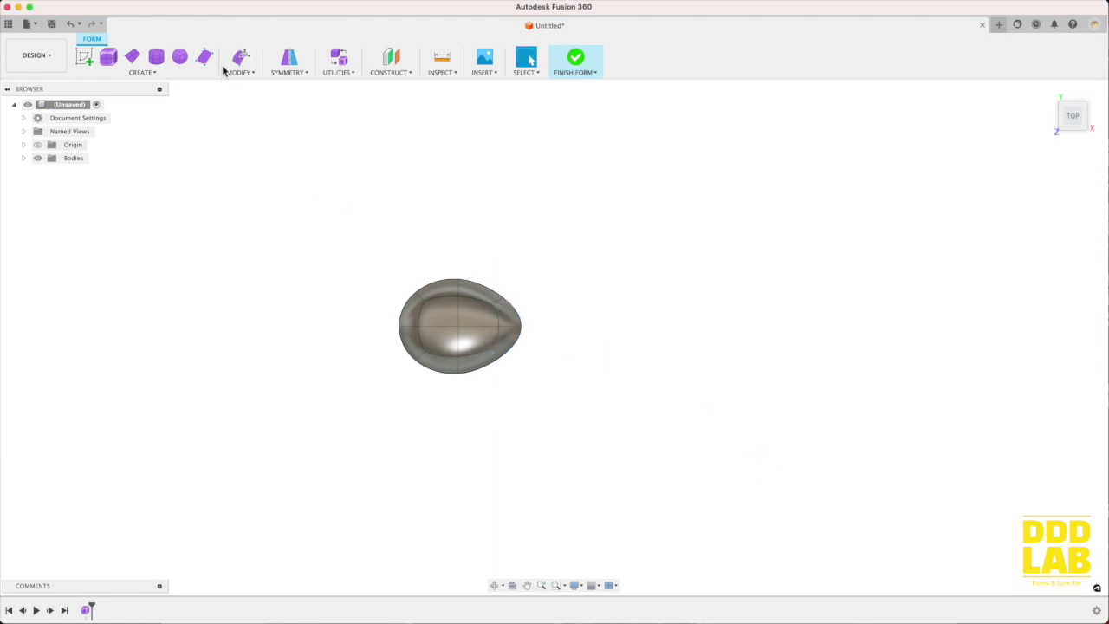
{"action": "left_click", "coordinate": [238, 69]}
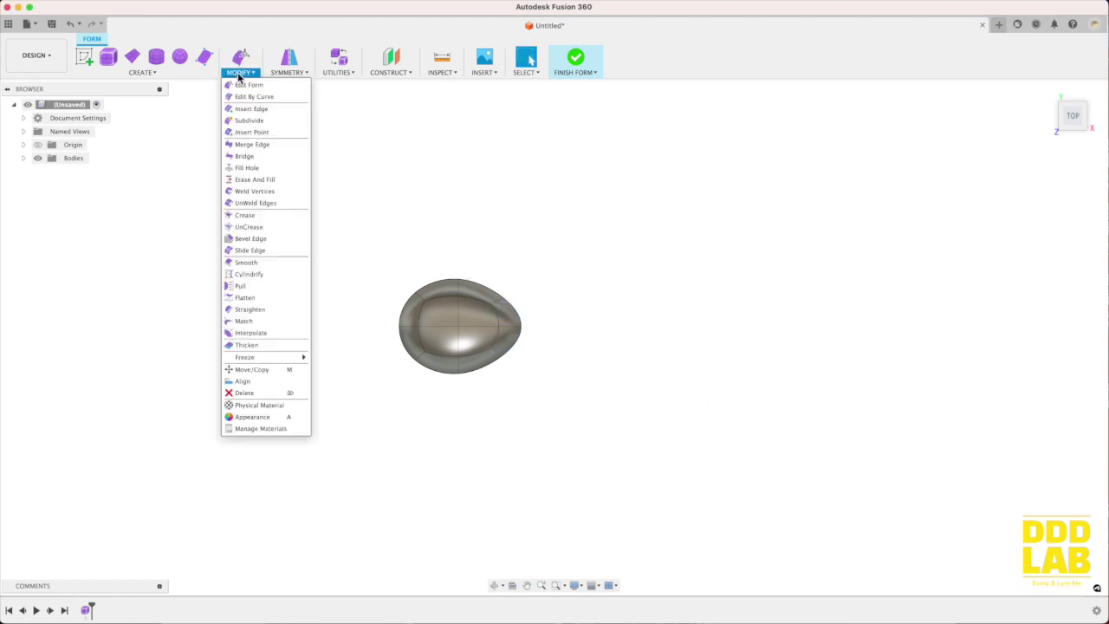
Step: Thicken the bowl by 1.50 mm with Soft type and Normal direction
{"action": "left_click", "coordinate": [247, 345]}
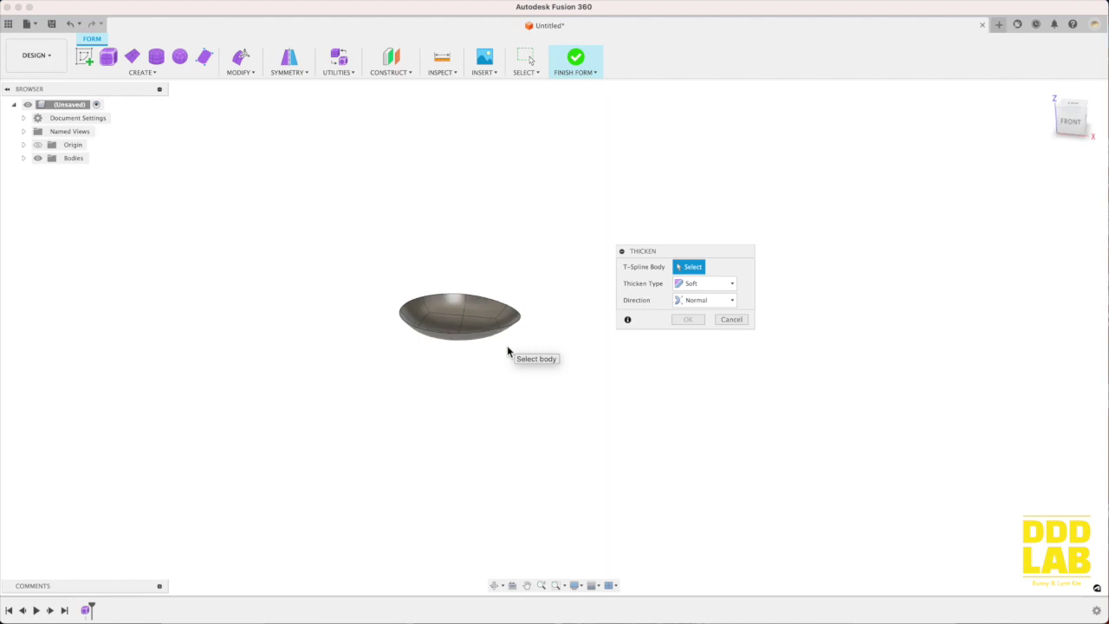
{"action": "left_click", "coordinate": [442, 317]}
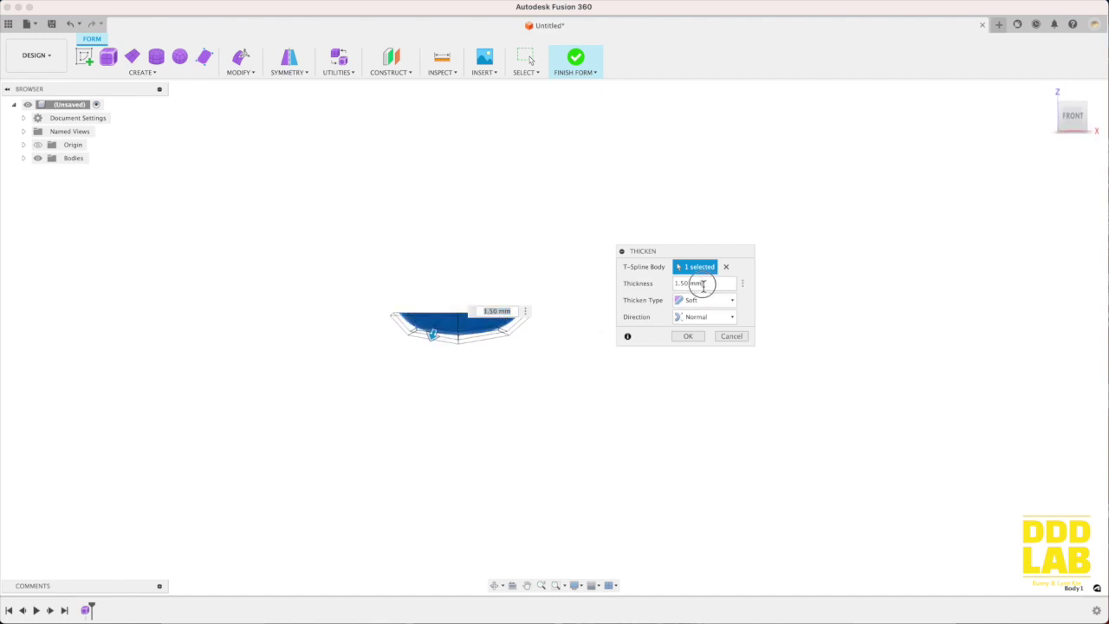
{"action": "left_click", "coordinate": [682, 299]}
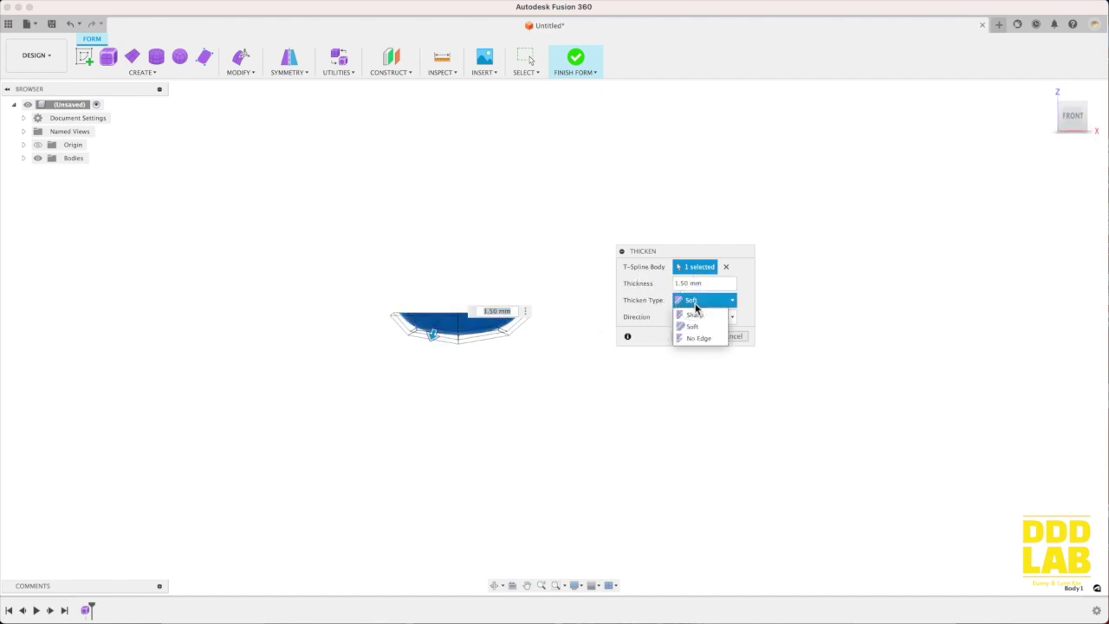
{"action": "left_click", "coordinate": [659, 324]}
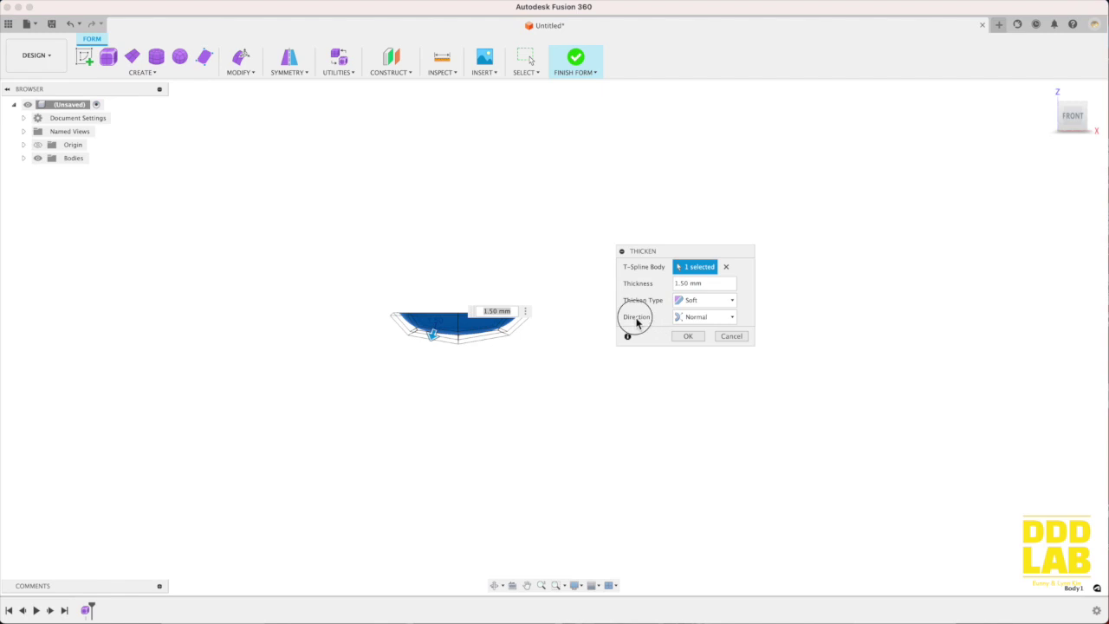
{"action": "left_click", "coordinate": [719, 316]}
{"action": "left_click", "coordinate": [712, 333]}
{"action": "left_click", "coordinate": [688, 340]}
{"action": "middle_click_drag", "start_coordinate": [517, 321], "coordinate": [516, 301], "text": "shift"}
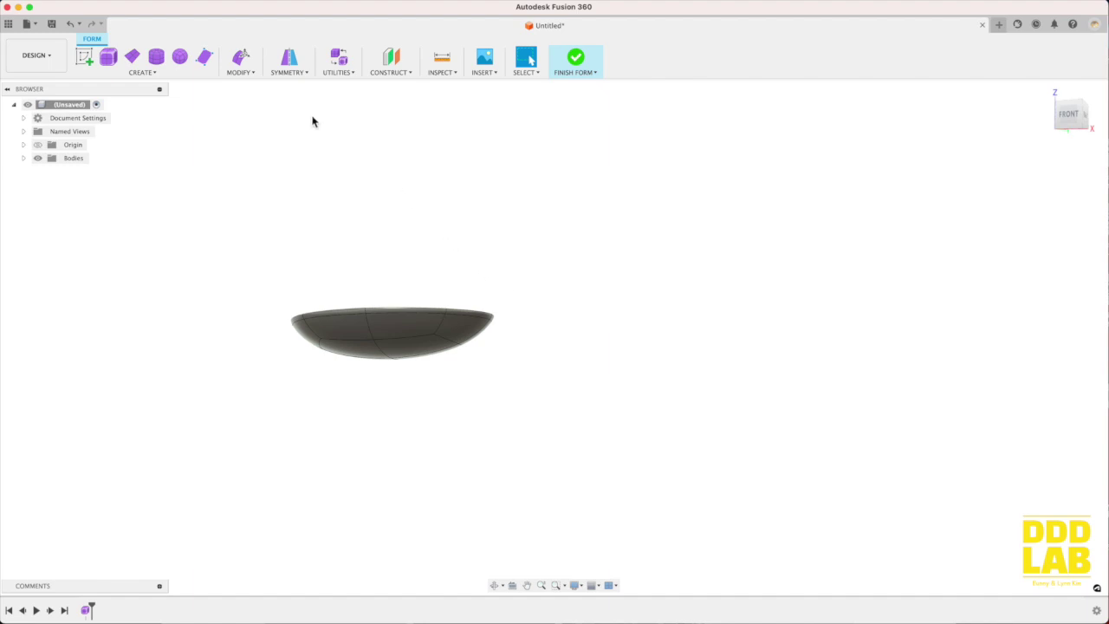
Step: Select the faces at the bowl's narrow end and scale them down
{"action": "left_click", "coordinate": [241, 60]}
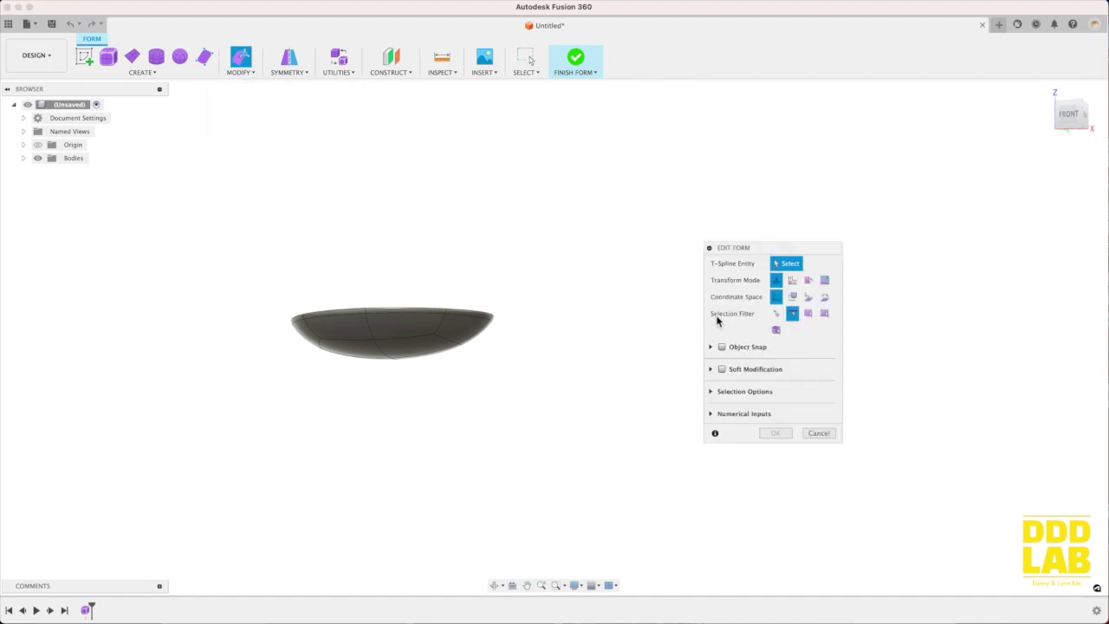
{"action": "left_click", "coordinate": [468, 330]}
{"action": "mouse_move", "coordinate": [442, 317]}
{"action": "middle_mouse_down", "text": "shift"}
{"action": "mouse_move", "coordinate": [465, 321]}
{"action": "mouse_move", "coordinate": [453, 321]}
{"action": "middle_mouse_up", "text": "shift"}
{"action": "left_click", "coordinate": [468, 321], "text": "shift"}
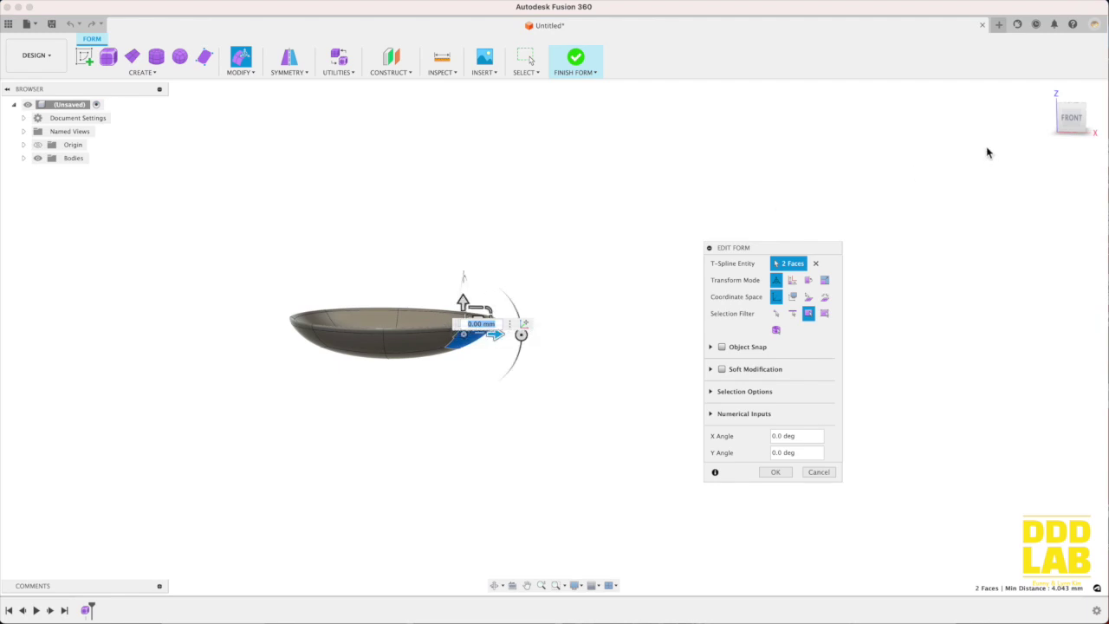
{"action": "left_click", "coordinate": [1073, 118]}
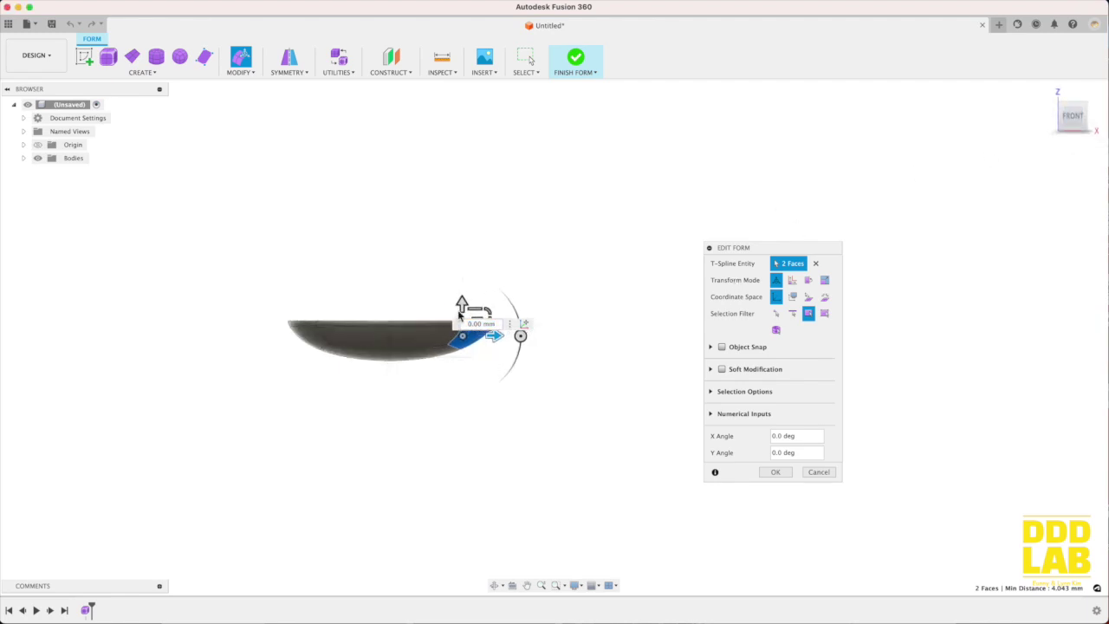
{"action": "left_click_drag", "start_coordinate": [499, 339], "coordinate": [537, 338], "text": "alt"}
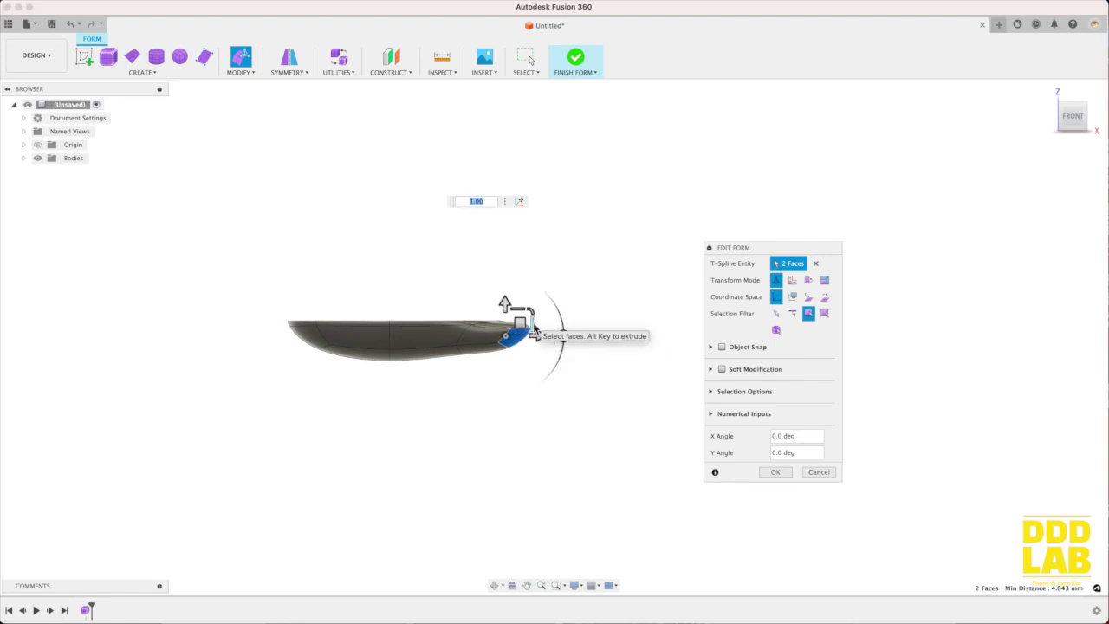
{"action": "type", "text": "0"}
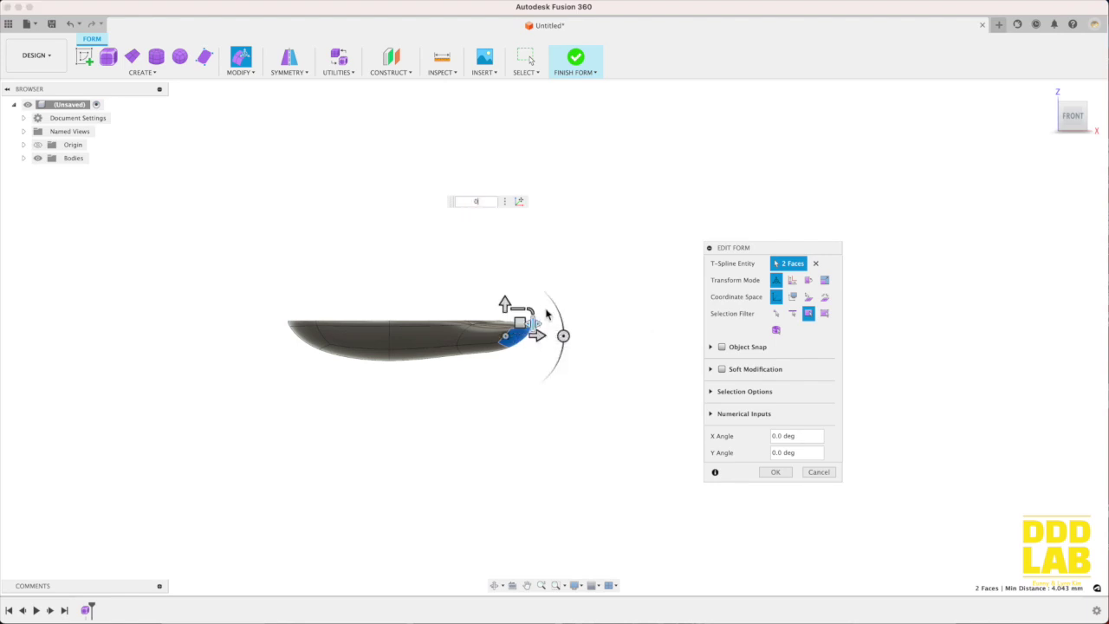
{"action": "left_click", "coordinate": [1071, 105]}
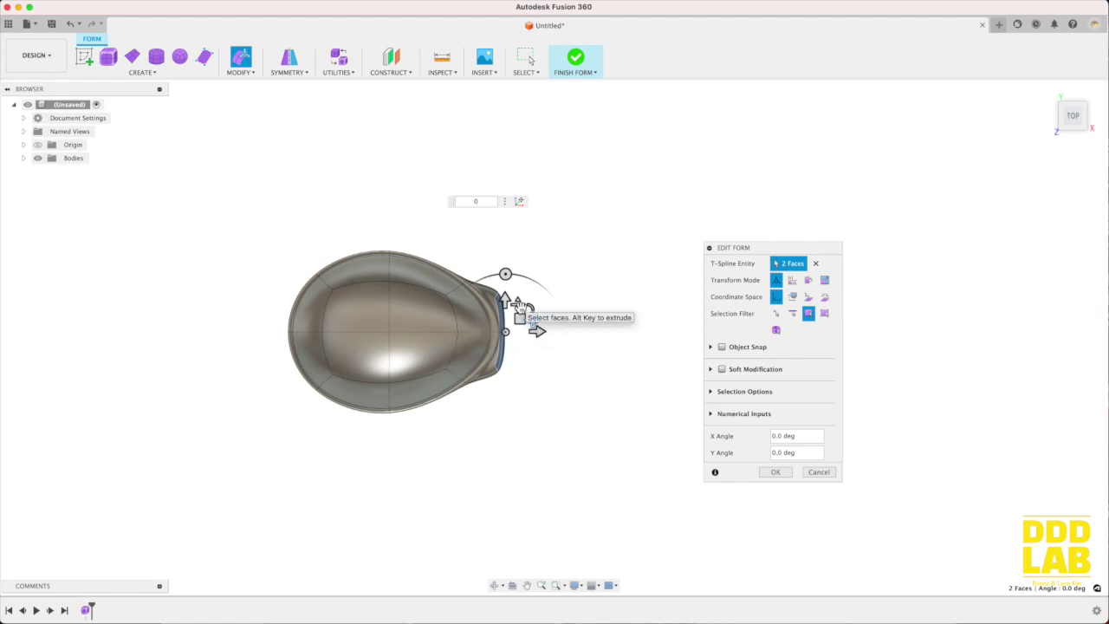
{"action": "left_click_drag", "start_coordinate": [520, 309], "coordinate": [519, 315]}
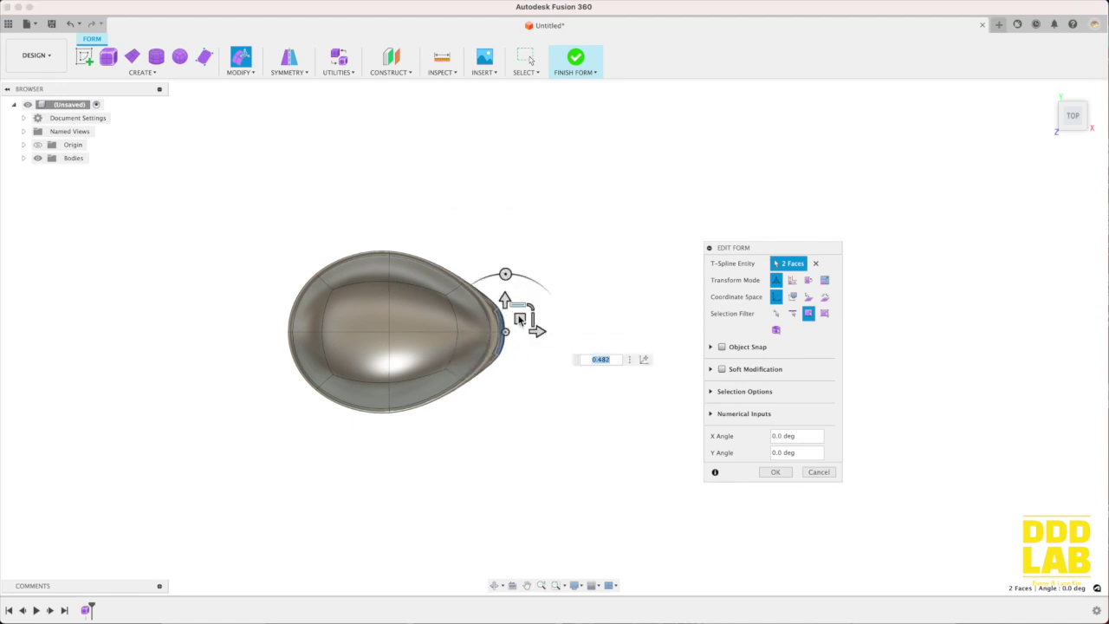
Step: Extrude the end faces repeatedly into a long handle reaching about 108 mm
{"action": "left_click_drag", "start_coordinate": [535, 330], "coordinate": [583, 341], "text": "alt"}
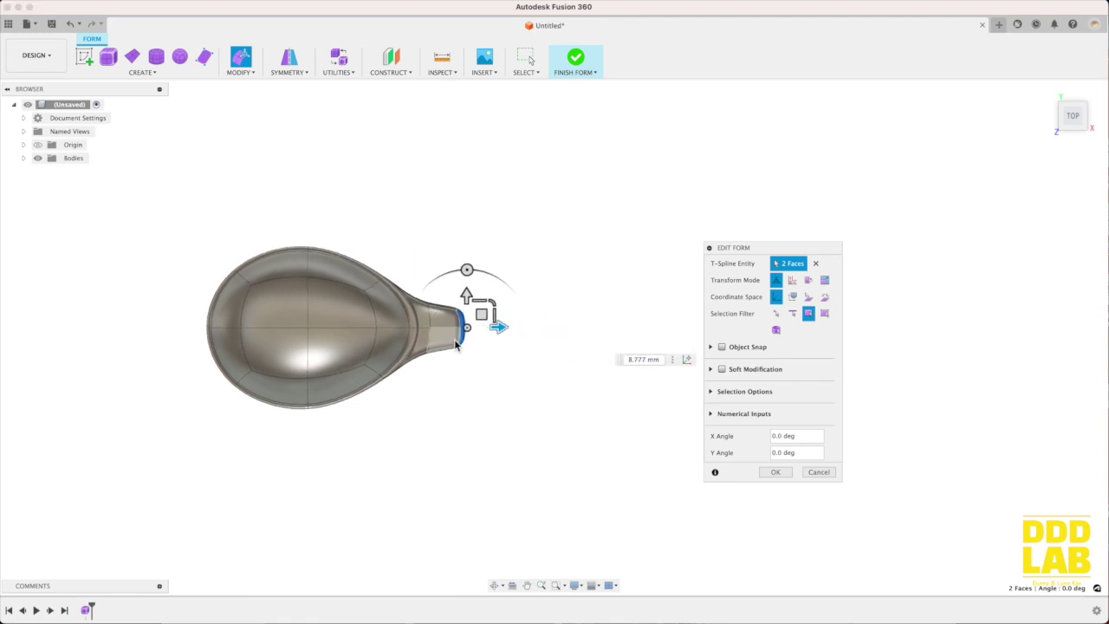
{"action": "left_click", "coordinate": [482, 312]}
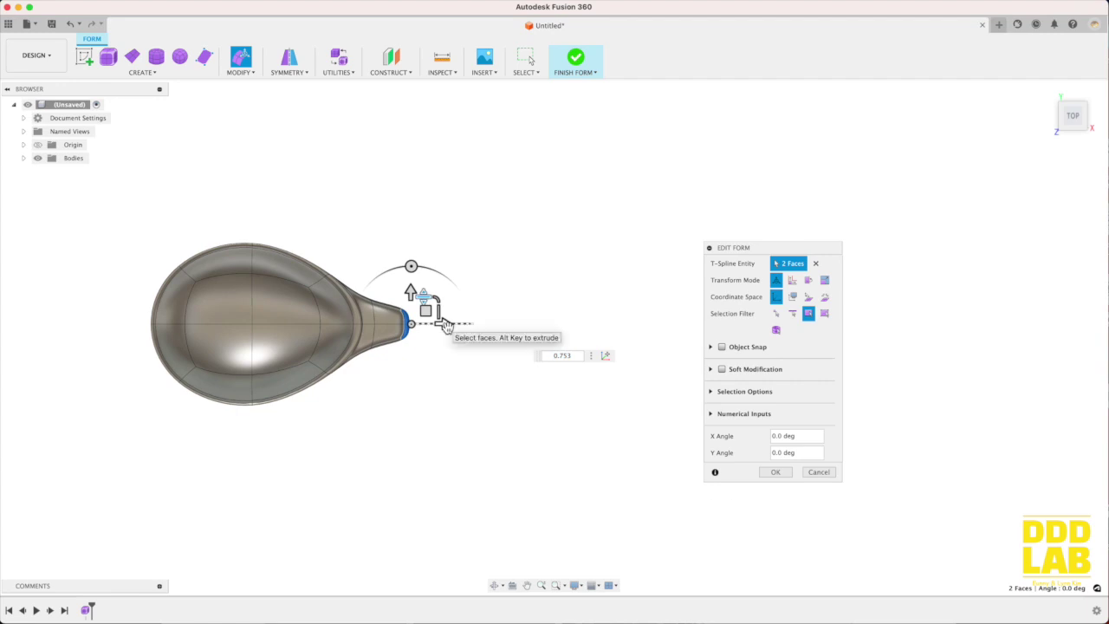
{"action": "mouse_move", "coordinate": [442, 322]}
{"action": "left_mouse_down", "text": "alt"}
{"action": "mouse_move", "coordinate": [557, 325]}
{"action": "mouse_move", "coordinate": [578, 312]}
{"action": "left_mouse_up", "text": "alt"}
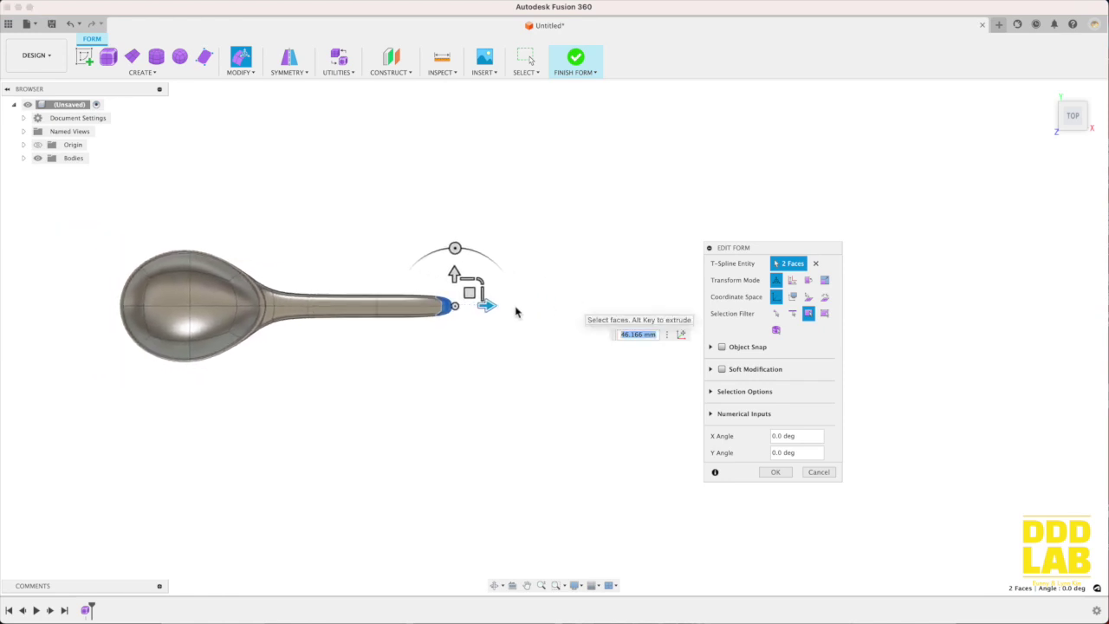
{"action": "left_click_drag", "start_coordinate": [490, 307], "coordinate": [596, 321], "text": "alt"}
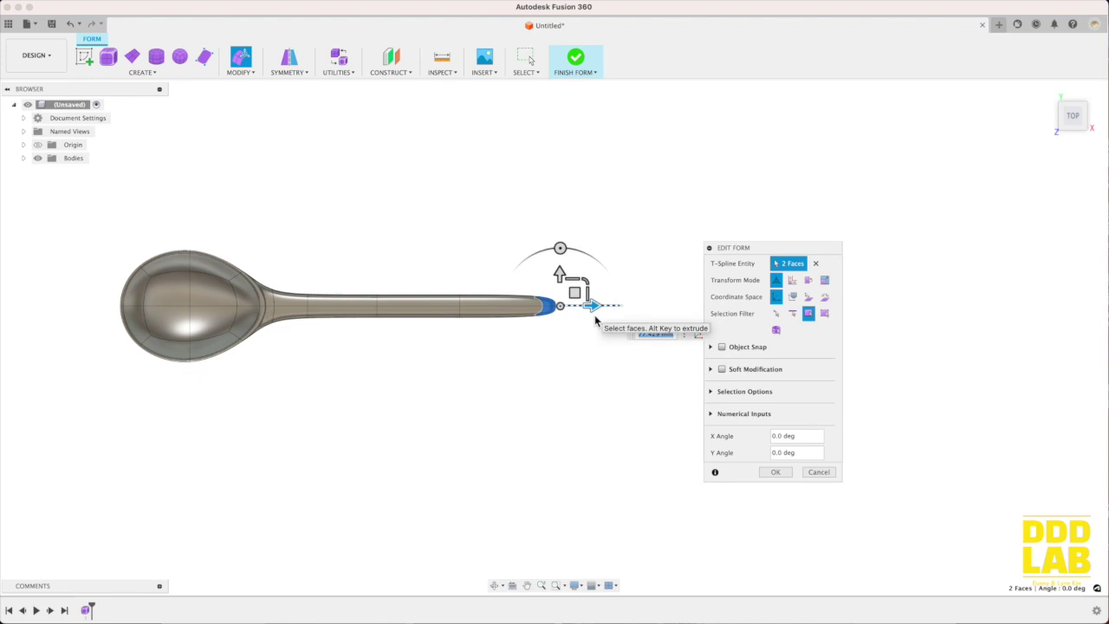
{"action": "middle_click_drag", "start_coordinate": [533, 284], "coordinate": [483, 271]}
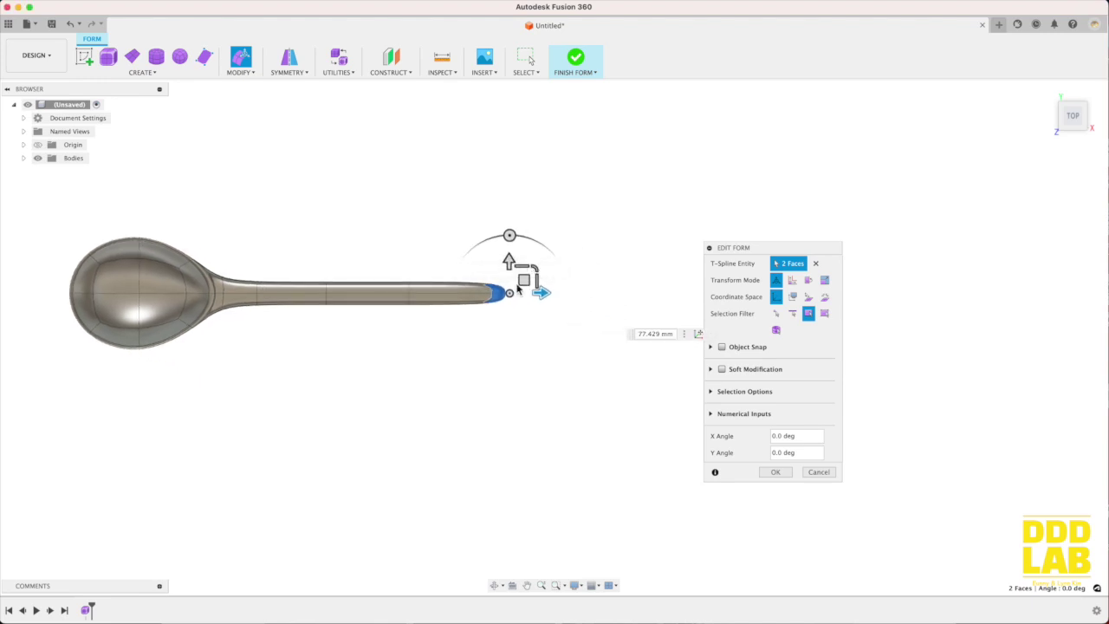
{"action": "left_click_drag", "start_coordinate": [546, 295], "coordinate": [629, 299], "text": "alt"}
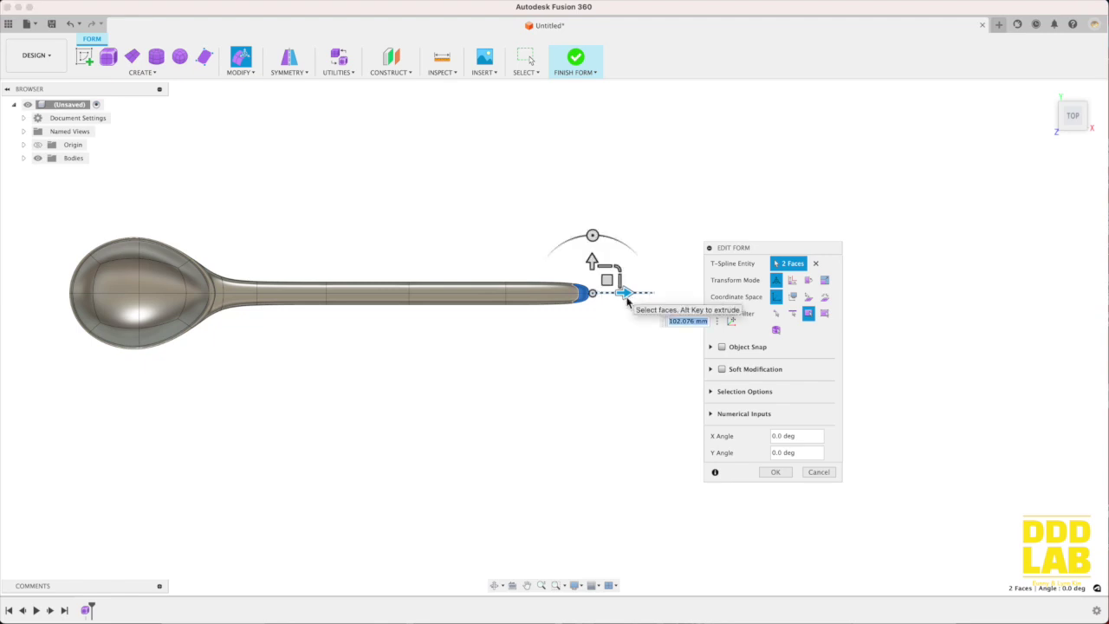
{"action": "scroll", "coordinate": [622, 305], "scroll_direction": "down", "scroll_amount": 3}
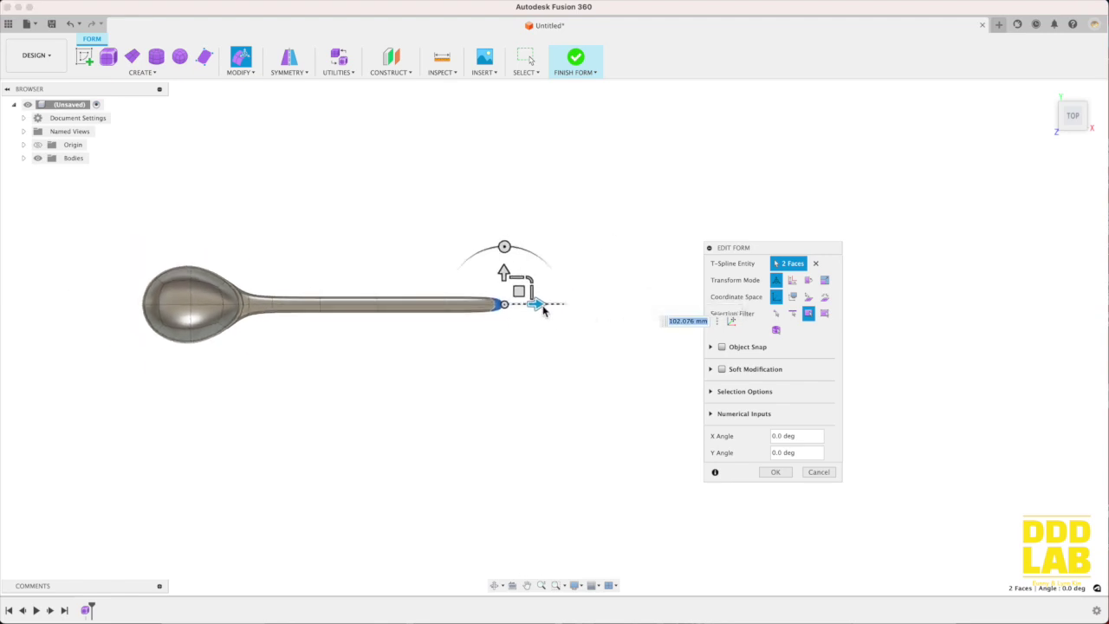
{"action": "mouse_move", "coordinate": [538, 309]}
{"action": "left_mouse_down", "text": "alt"}
{"action": "mouse_move", "coordinate": [557, 308]}
{"action": "mouse_move", "coordinate": [533, 265]}
{"action": "left_mouse_up", "text": "alt"}
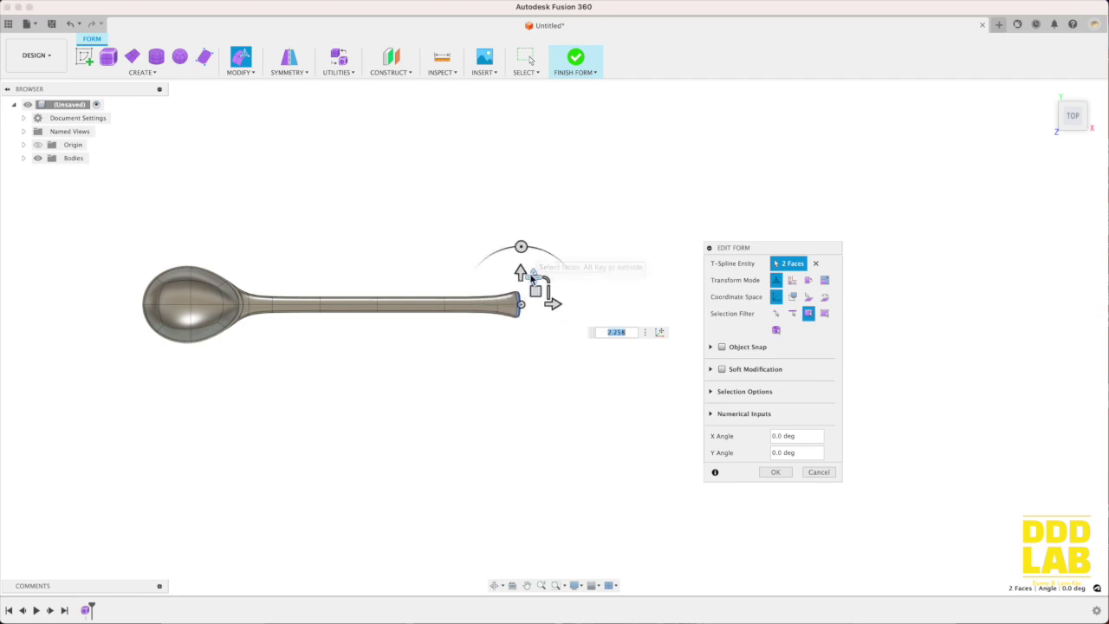
Step: Flare then narrow the handle end into a bulbed tip, and select the handle faces
{"action": "mouse_move", "coordinate": [531, 260]}
{"action": "left_mouse_down"}
{"action": "mouse_move", "coordinate": [533, 277]}
{"action": "mouse_move", "coordinate": [578, 312]}
{"action": "left_mouse_up"}
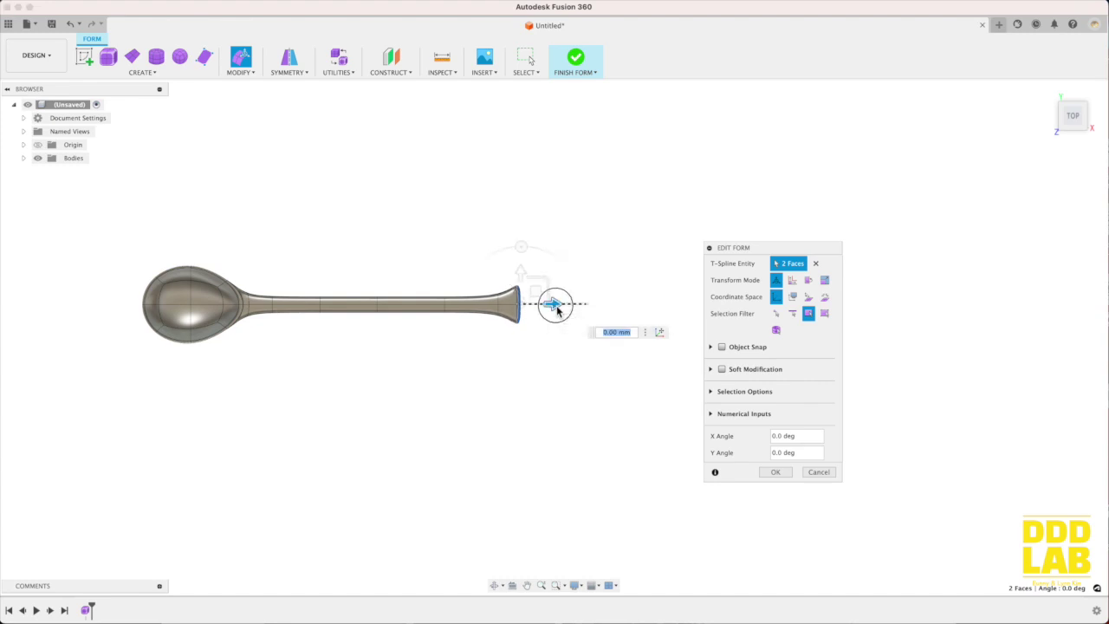
{"action": "left_click_drag", "start_coordinate": [554, 291], "coordinate": [556, 294]}
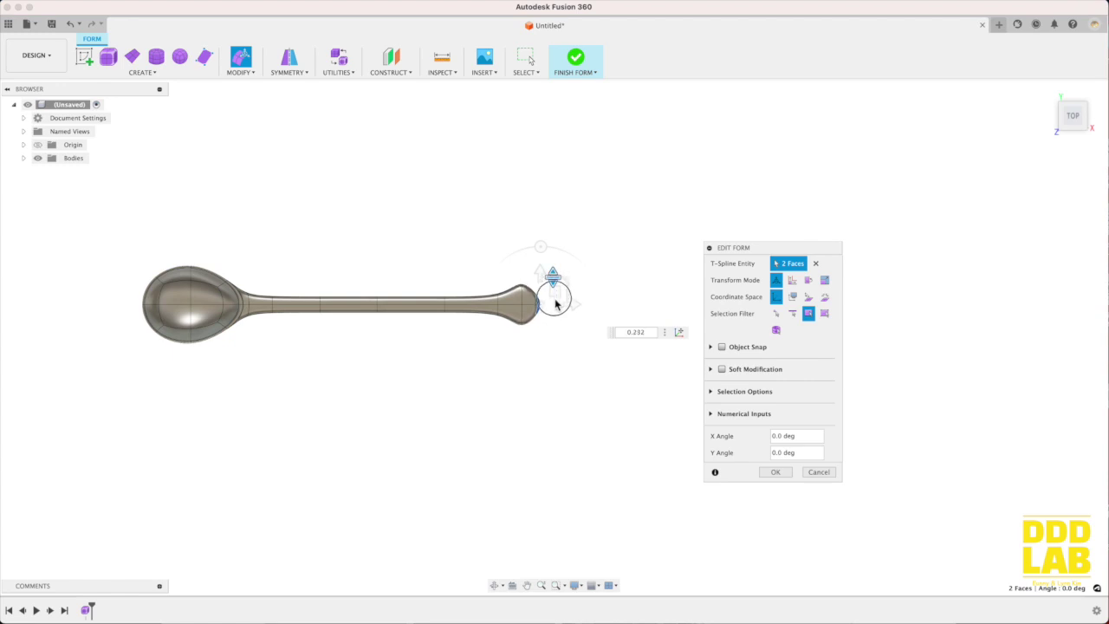
{"action": "key", "text": "Escape"}
{"action": "scroll", "coordinate": [434, 285], "scroll_direction": "down", "scroll_amount": 2}
{"action": "left_click_drag", "start_coordinate": [376, 277], "coordinate": [601, 381]}
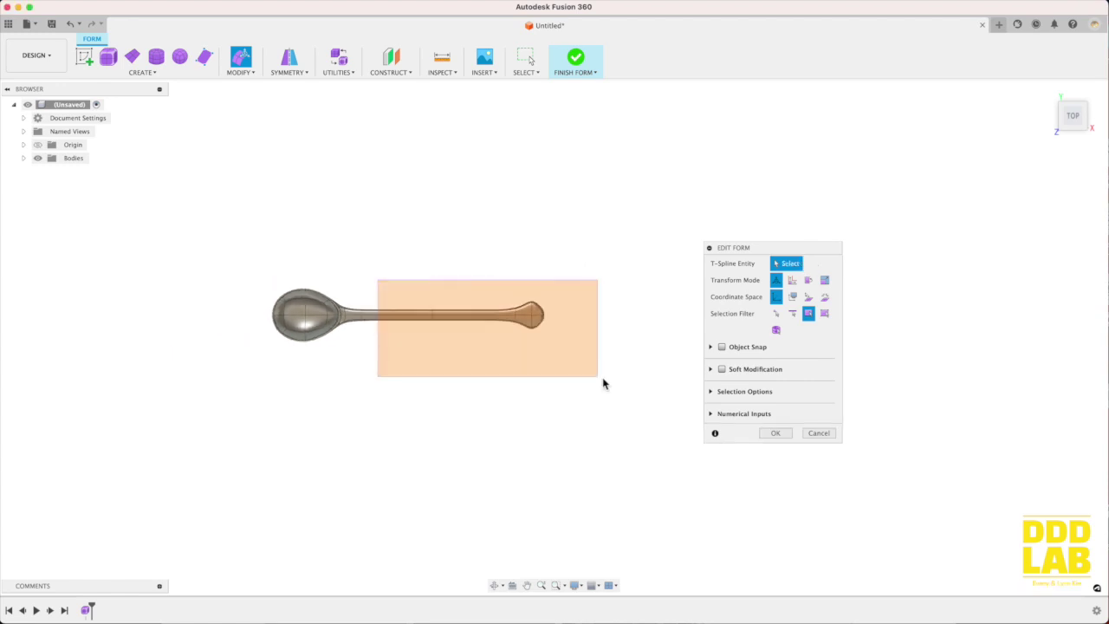
Step: Select the handle faces in Front view and move them vertically about 1.109 mm
{"action": "left_click_drag", "start_coordinate": [517, 318], "coordinate": [560, 314]}
{"action": "left_click", "coordinate": [480, 369]}
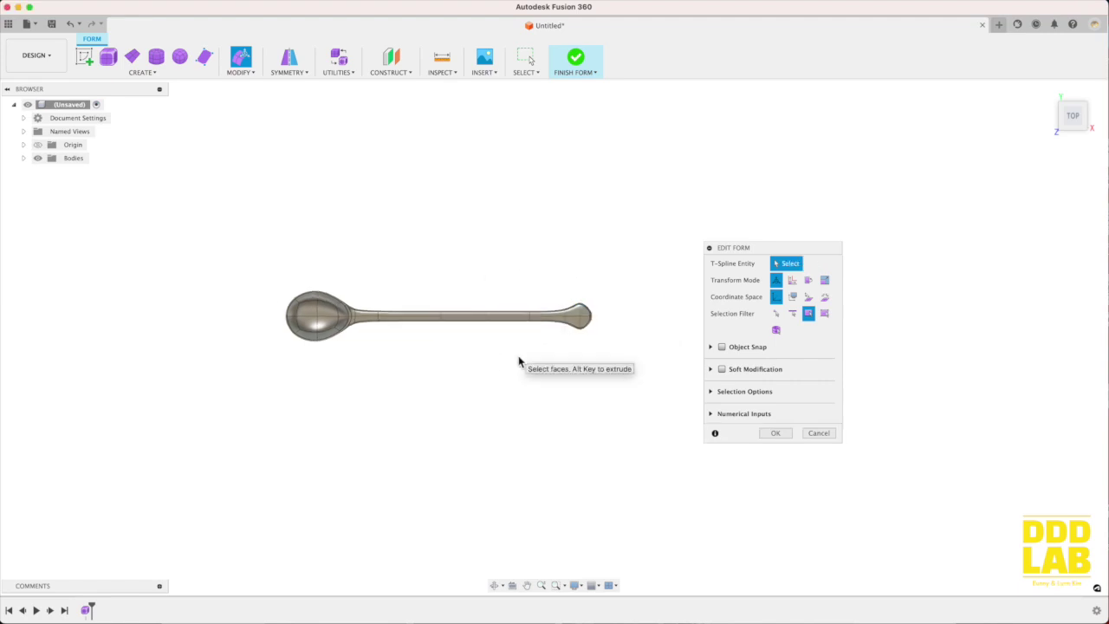
{"action": "left_click", "coordinate": [1075, 130]}
{"action": "left_click_drag", "start_coordinate": [606, 359], "coordinate": [368, 314]}
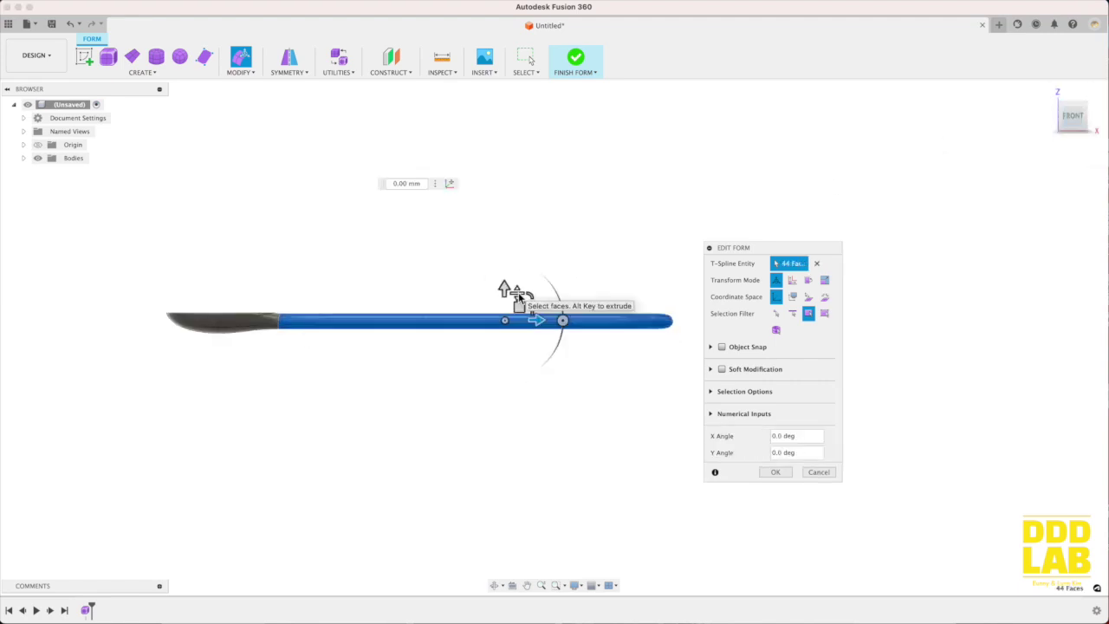
{"action": "mouse_move", "coordinate": [517, 293]}
{"action": "left_mouse_down"}
{"action": "mouse_move", "coordinate": [518, 304]}
{"action": "mouse_move", "coordinate": [511, 297]}
{"action": "left_mouse_up"}
{"action": "scroll", "coordinate": [314, 315], "scroll_direction": "up", "scroll_amount": 2}
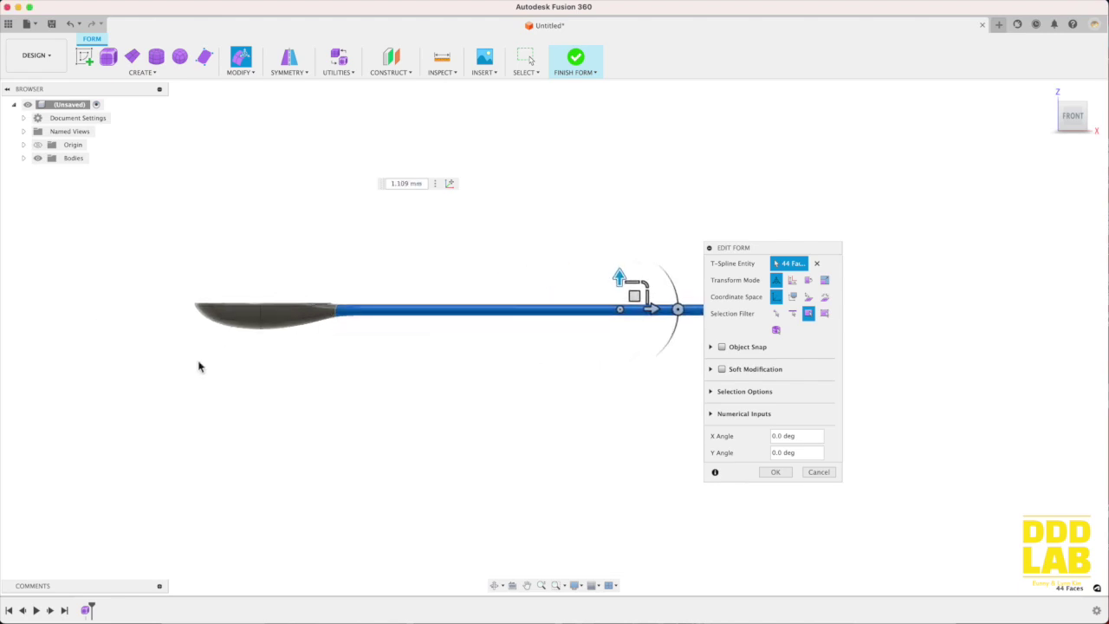
Step: Flatten the nine vertices of the bowl-to-handle neck loop with Fit direction
{"action": "left_click", "coordinate": [382, 287]}
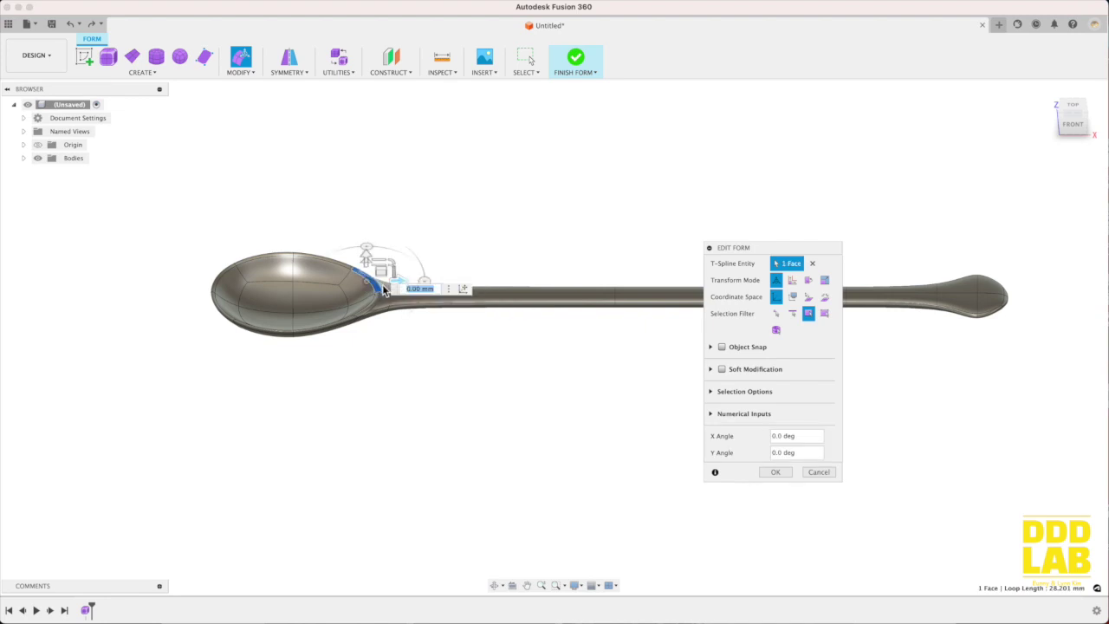
{"action": "double_click", "coordinate": [384, 290]}
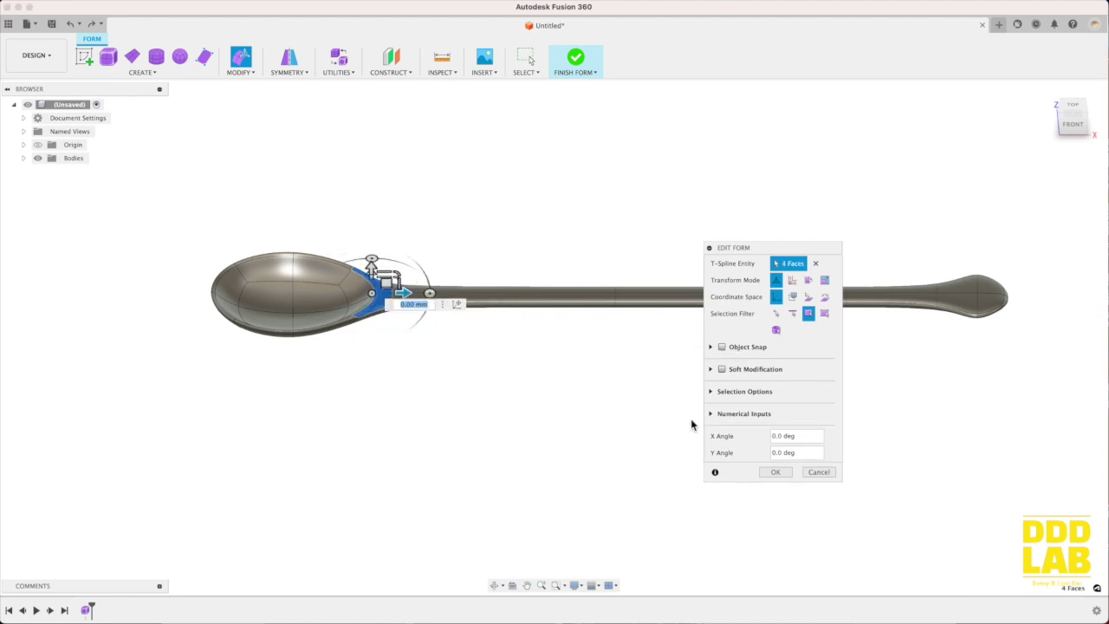
{"action": "left_click", "coordinate": [775, 472]}
{"action": "left_click", "coordinate": [240, 67]}
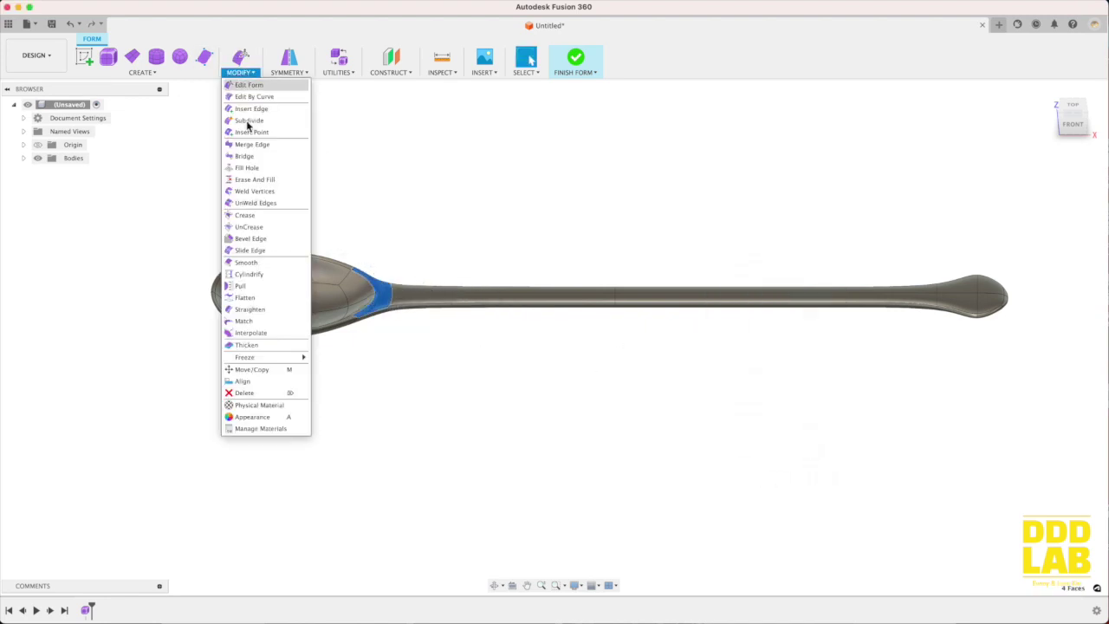
{"action": "left_click", "coordinate": [247, 300]}
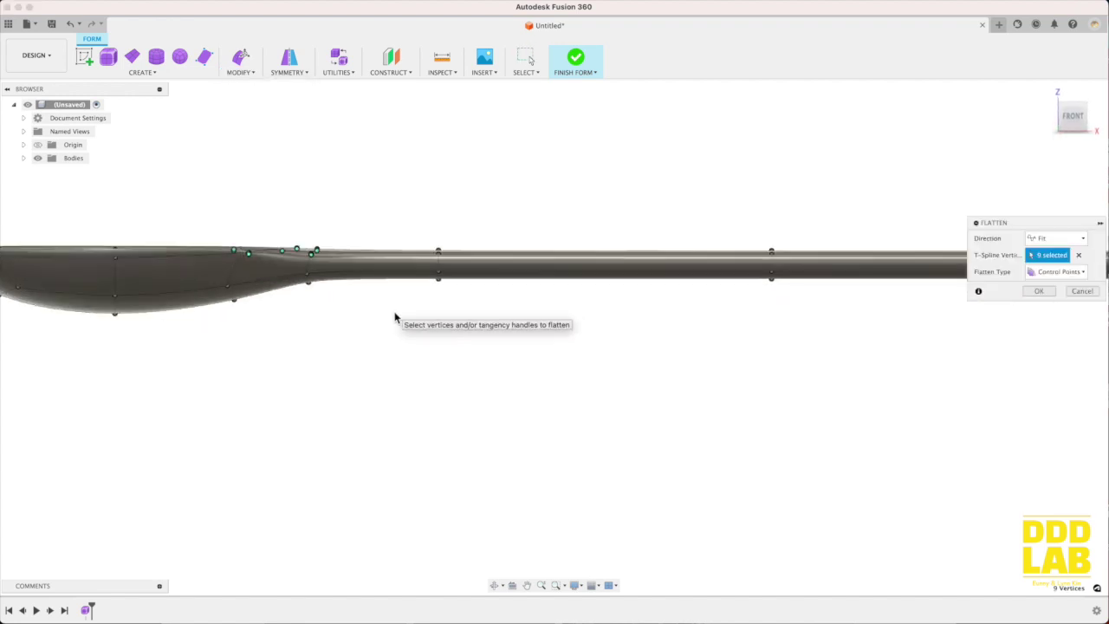
{"action": "left_click", "coordinate": [1039, 292]}
{"action": "left_click", "coordinate": [242, 61]}
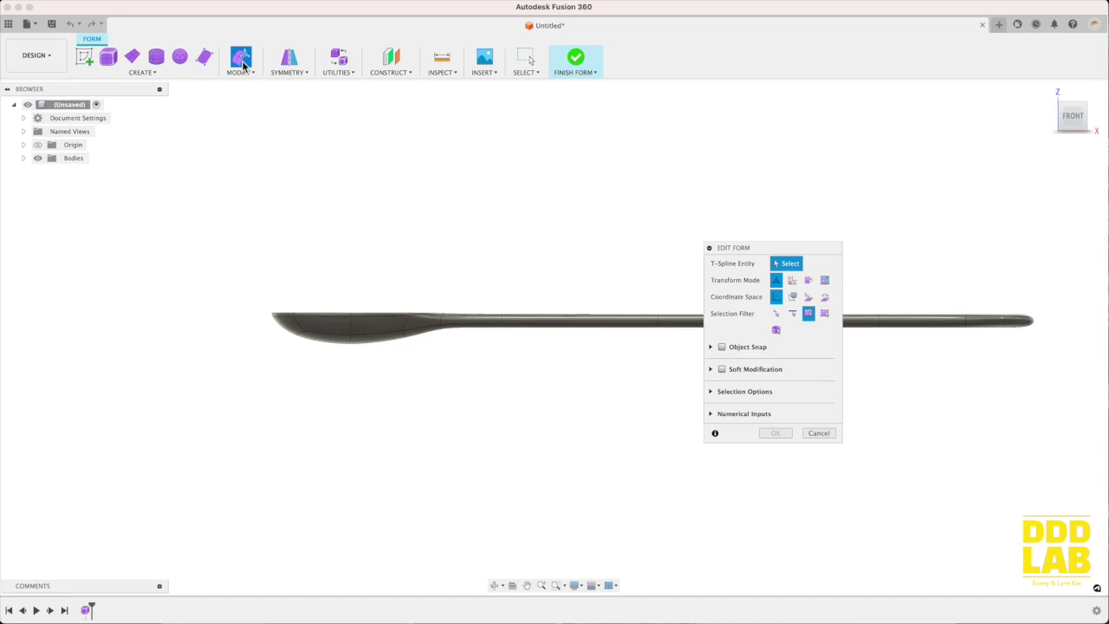
Step: Restrict selection to edges and enable Soft Modification with a 30 mm falloff distance
{"action": "left_click_drag", "start_coordinate": [730, 248], "coordinate": [785, 242]}
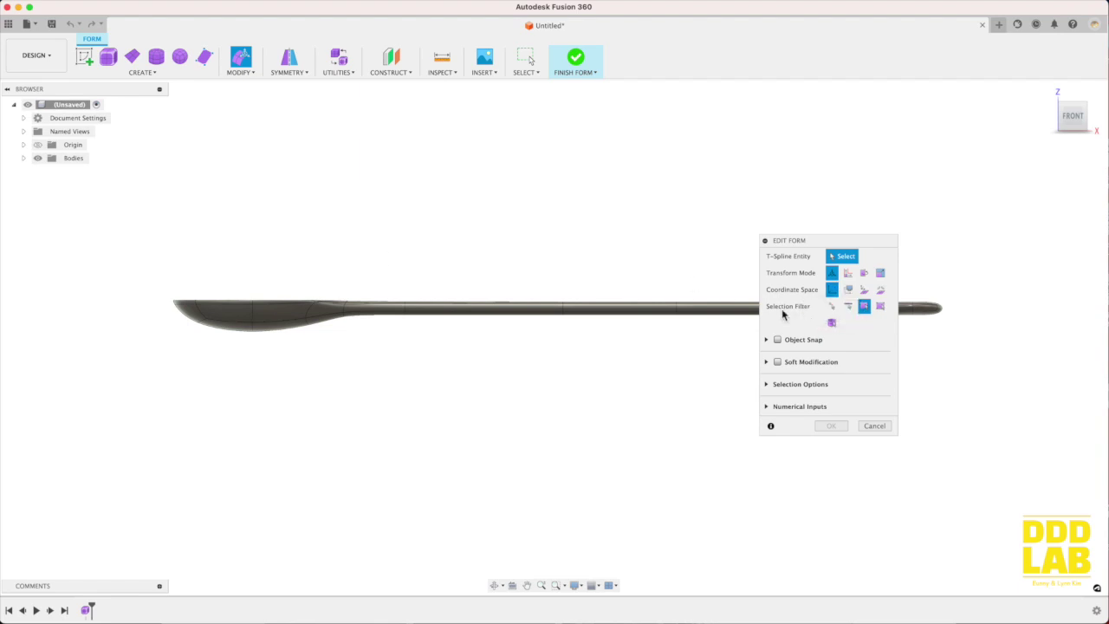
{"action": "left_click", "coordinate": [849, 306]}
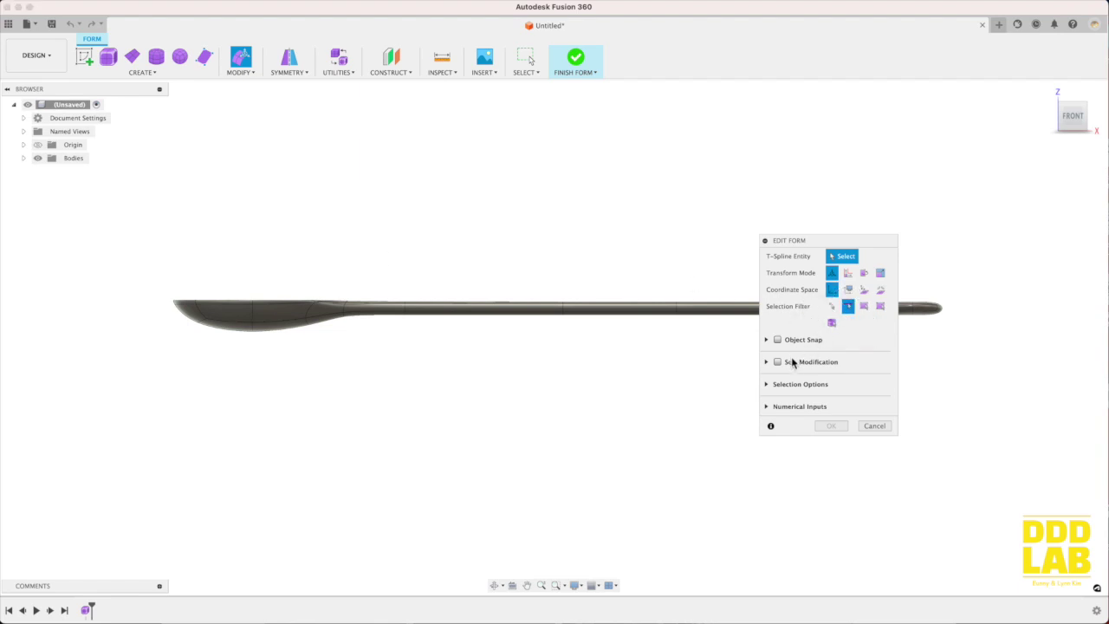
{"action": "left_click", "coordinate": [778, 362]}
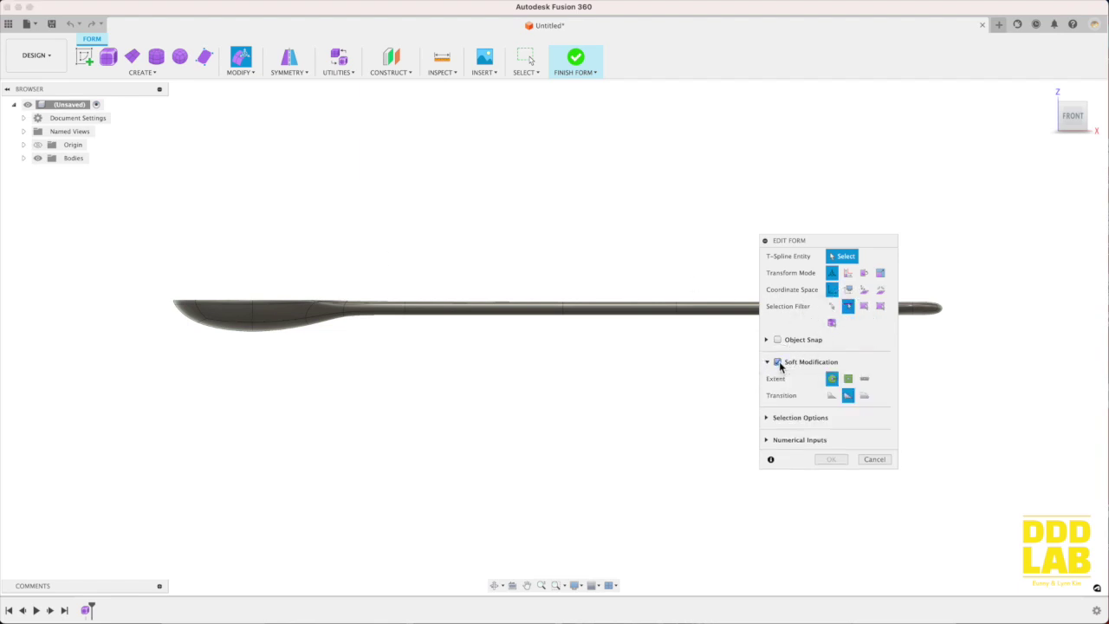
{"action": "left_click", "coordinate": [831, 396]}
Step: Box-select the bowl's tip edges and drag them downward
{"action": "left_click_drag", "start_coordinate": [134, 276], "coordinate": [222, 337]}
{"action": "type", "text": "30"}
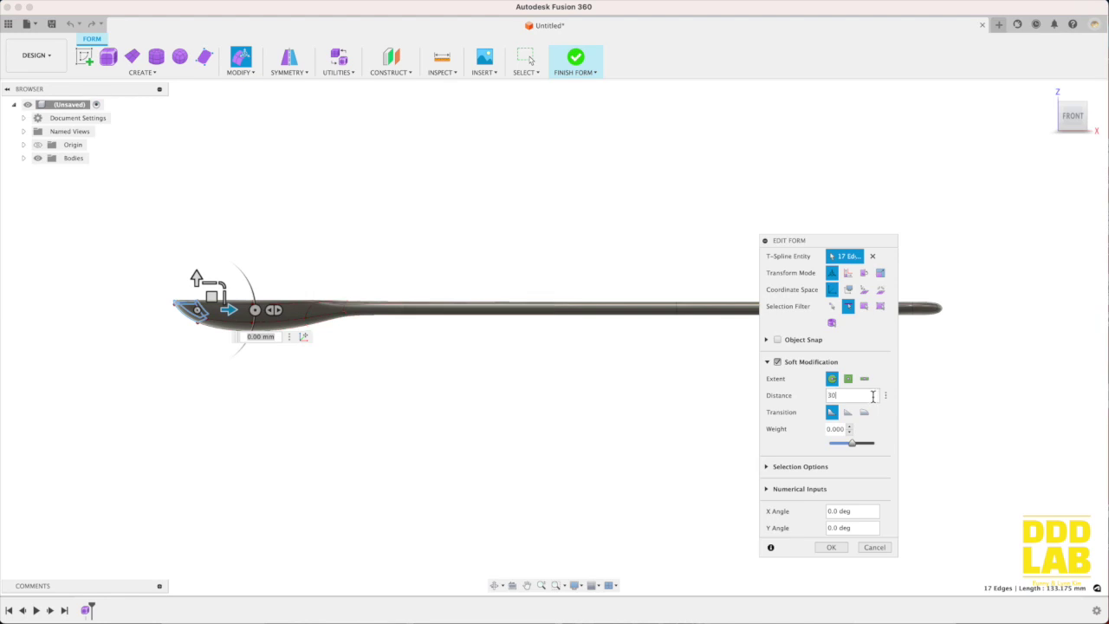
{"action": "left_click_drag", "start_coordinate": [196, 279], "coordinate": [196, 299]}
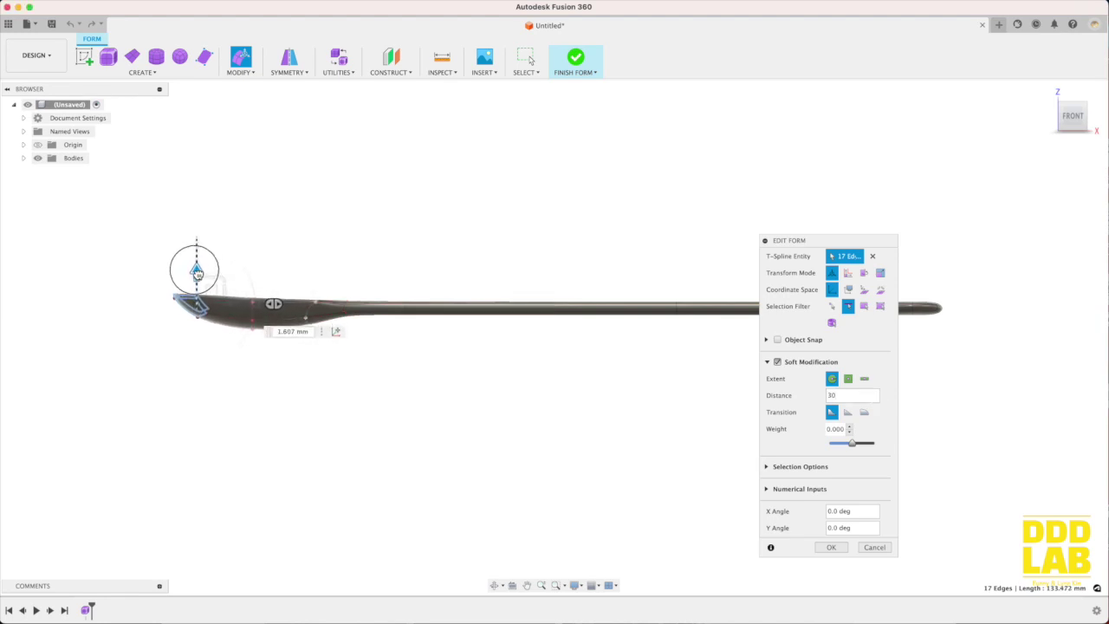
{"action": "left_click", "coordinate": [237, 249]}
Step: Nudge the edge ring across the bowl's middle slightly downward
{"action": "left_click_drag", "start_coordinate": [237, 248], "coordinate": [277, 361]}
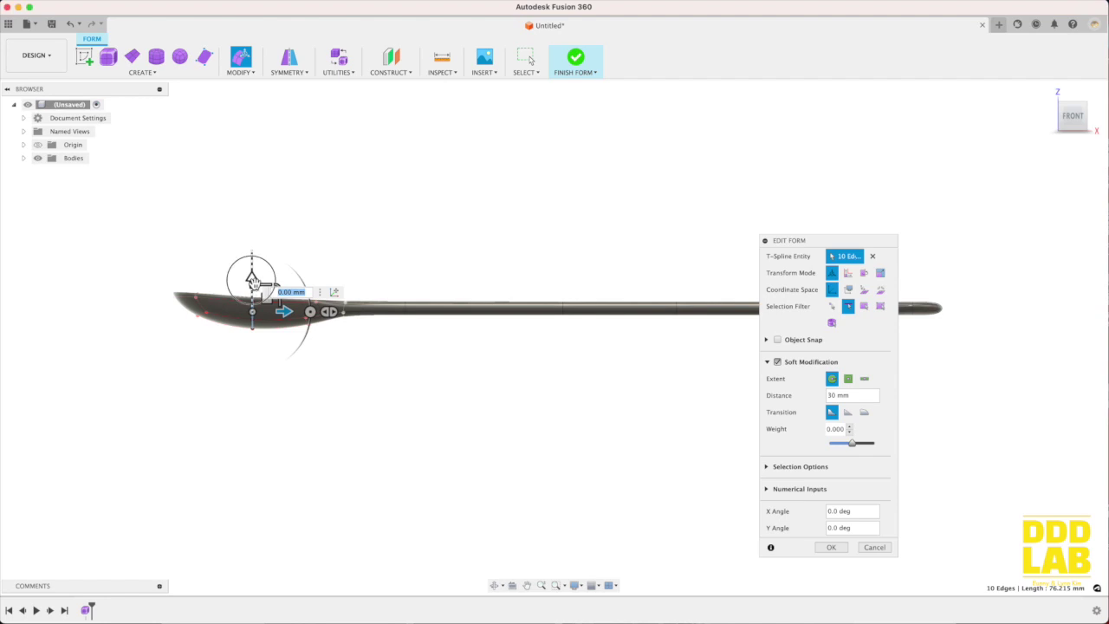
{"action": "left_click_drag", "start_coordinate": [251, 293], "coordinate": [250, 291]}
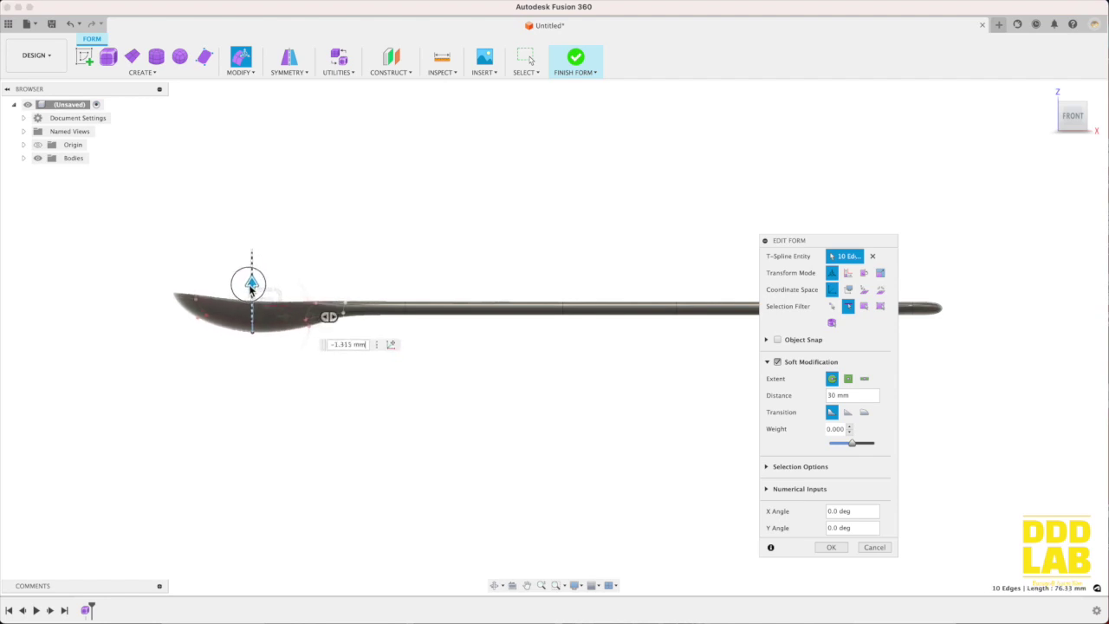
{"action": "left_click", "coordinate": [189, 235]}
{"action": "scroll", "coordinate": [287, 272], "scroll_direction": "down", "scroll_amount": 3}
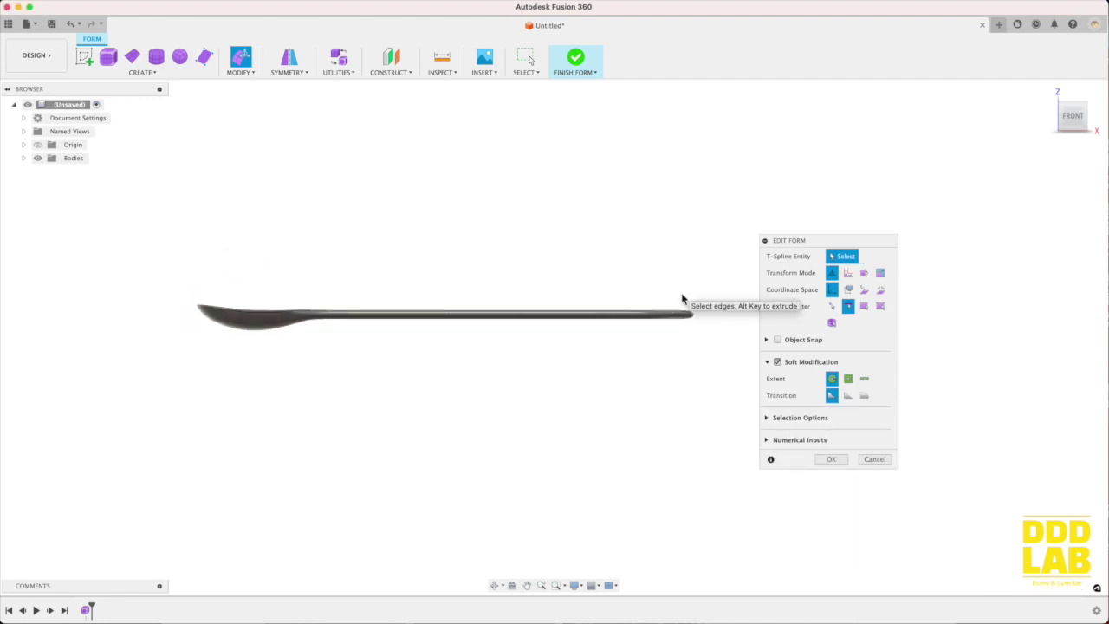
Step: Select the handle-end edges and set a Linear soft falloff of 150 mm
{"action": "left_click_drag", "start_coordinate": [682, 299], "coordinate": [702, 324]}
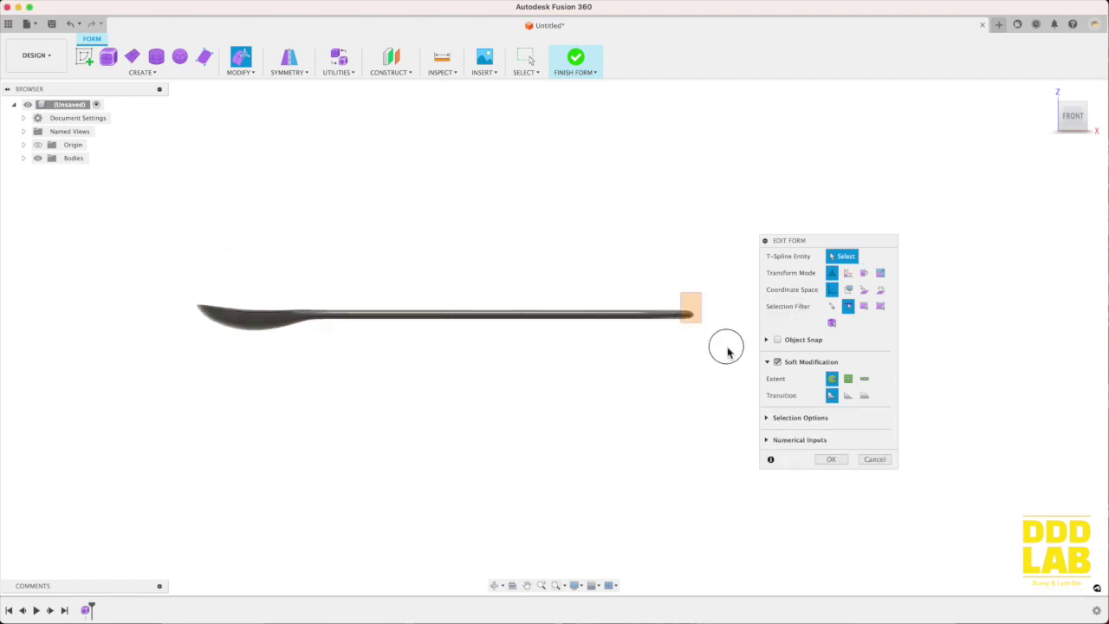
{"action": "left_click", "coordinate": [847, 413]}
{"action": "left_click_drag", "start_coordinate": [853, 395], "coordinate": [815, 391]}
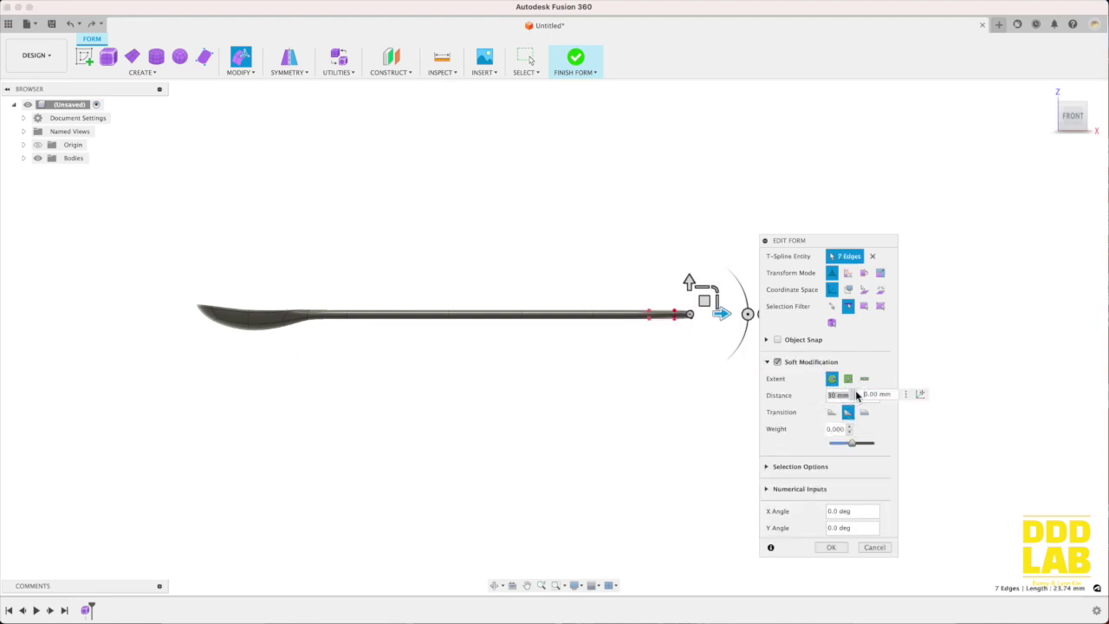
{"action": "type", "text": "150"}
{"action": "key", "text": "Return"}
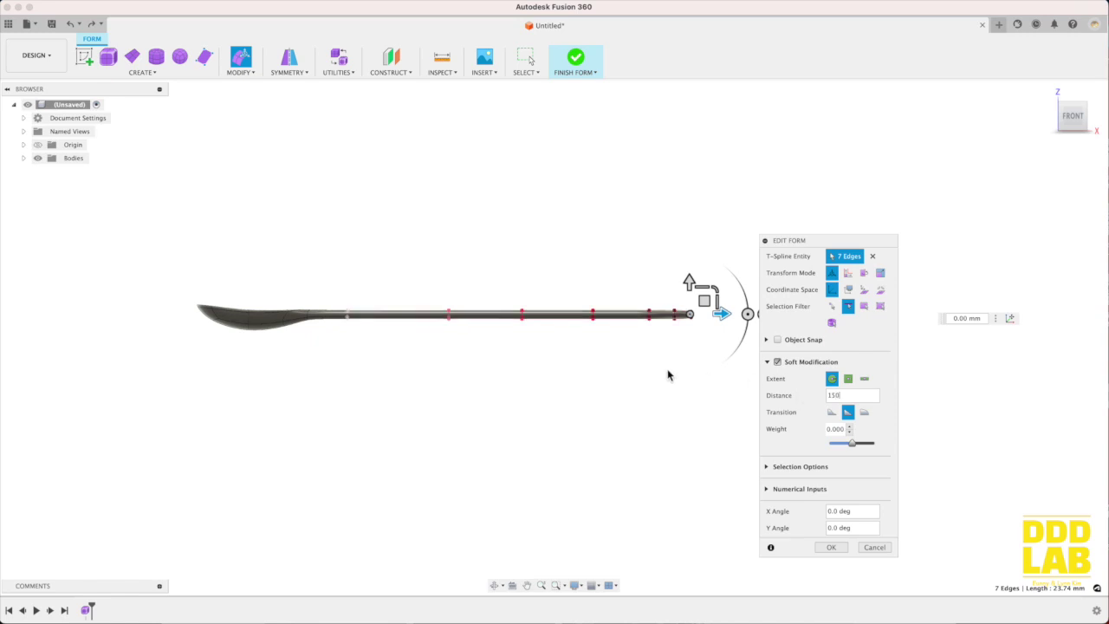
Step: Lower the handle's end about 4.75 mm, then turn Soft Modification off
{"action": "left_click_drag", "start_coordinate": [689, 286], "coordinate": [694, 298]}
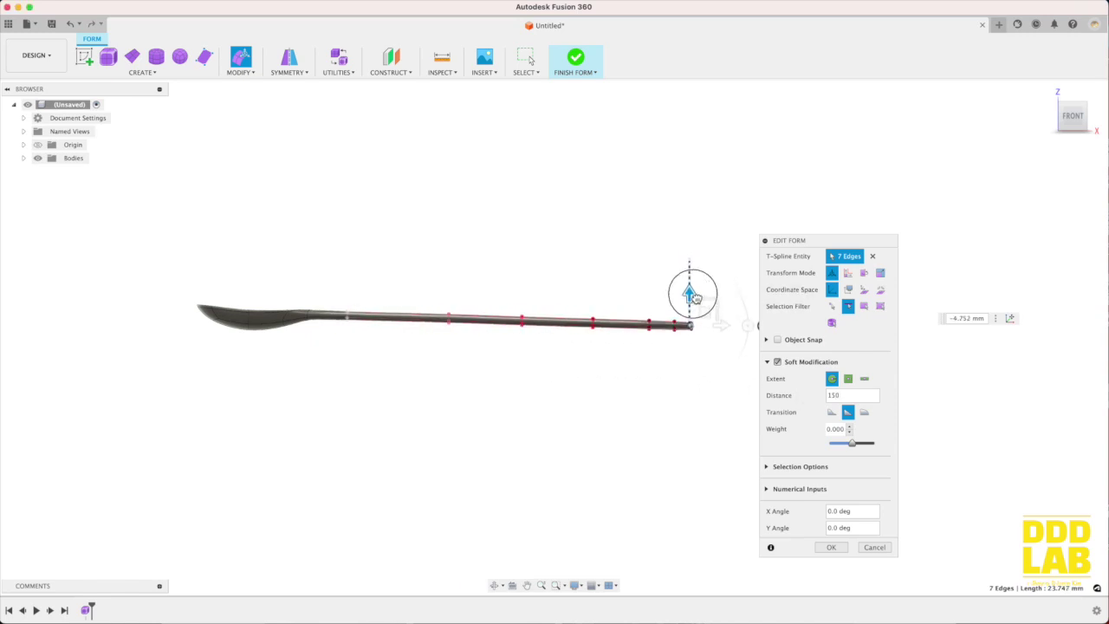
{"action": "left_click", "coordinate": [737, 329]}
{"action": "left_click", "coordinate": [778, 363]}
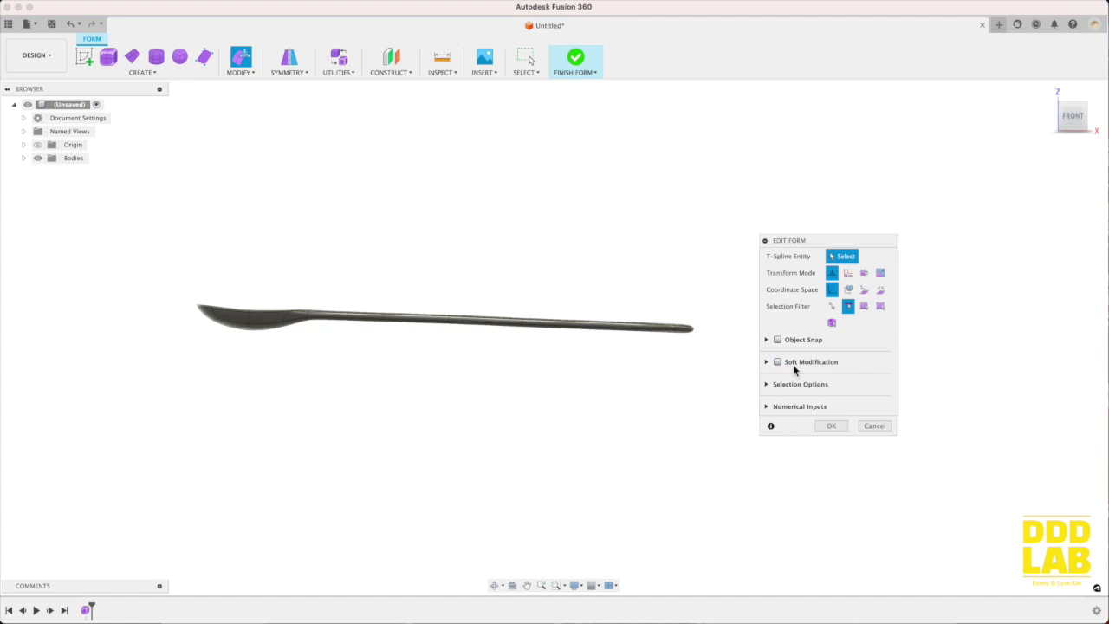
{"action": "left_click_drag", "start_coordinate": [134, 276], "coordinate": [351, 352]}
Step: Push the bowl edges down about 4.5 mm and confirm the Edit Form with OK
{"action": "left_click_drag", "start_coordinate": [309, 277], "coordinate": [303, 297]}
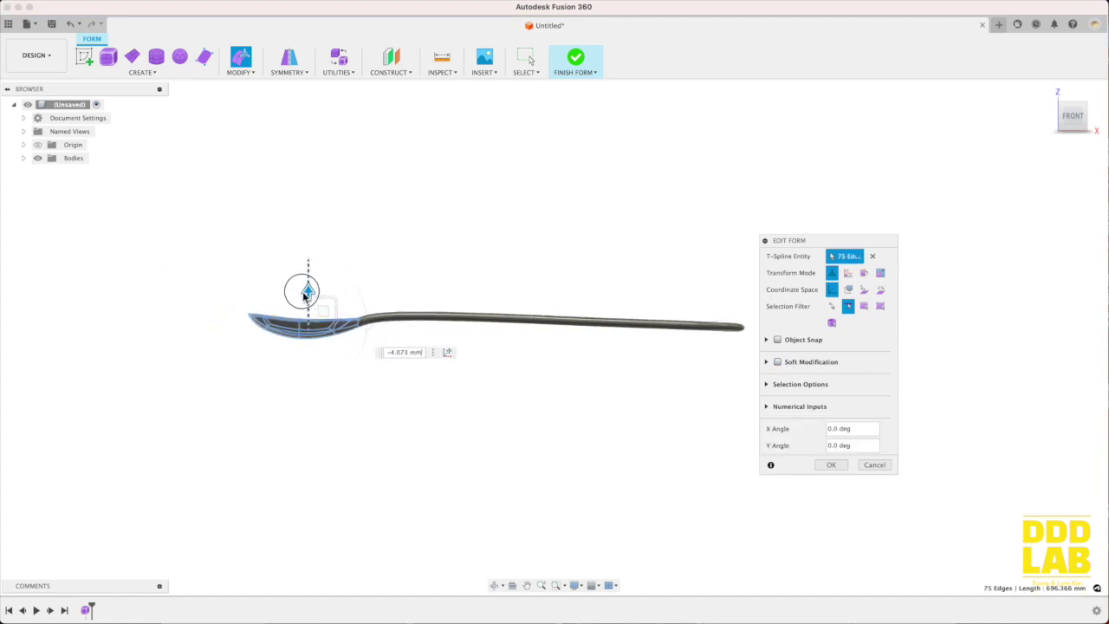
{"action": "key", "text": "Escape"}
{"action": "middle_click_drag", "start_coordinate": [297, 292], "coordinate": [305, 297], "text": "shift"}
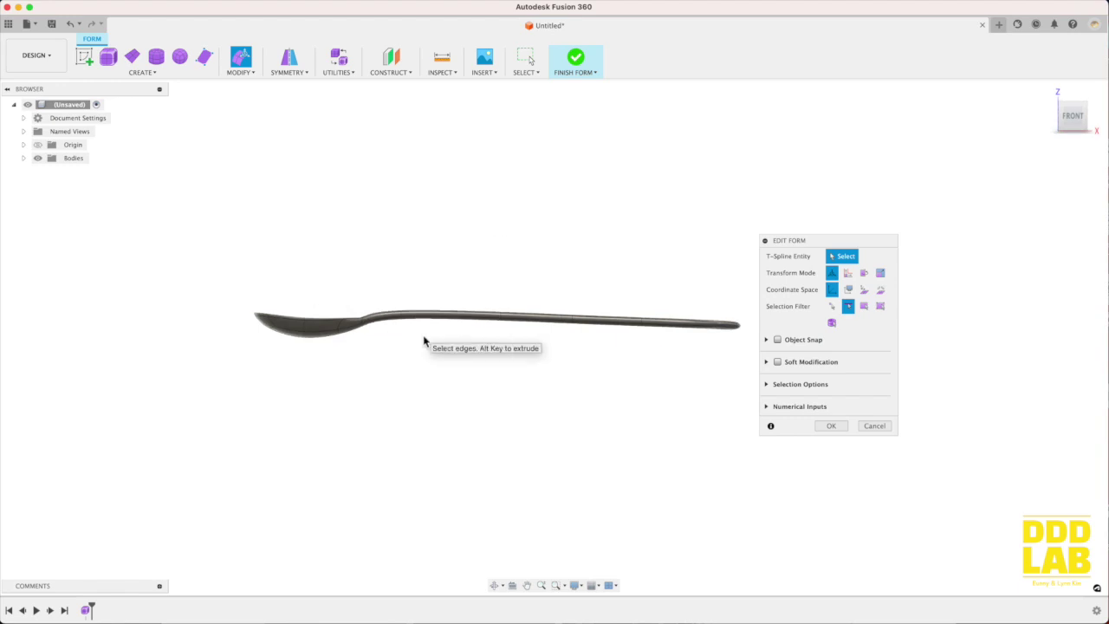
{"action": "left_click", "coordinate": [829, 426]}
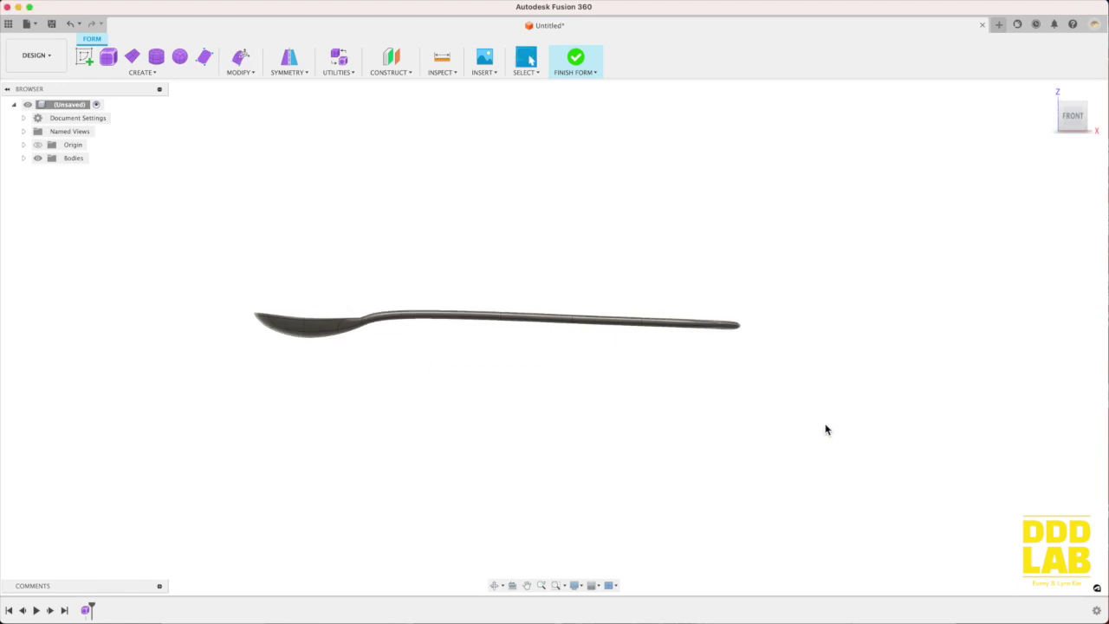